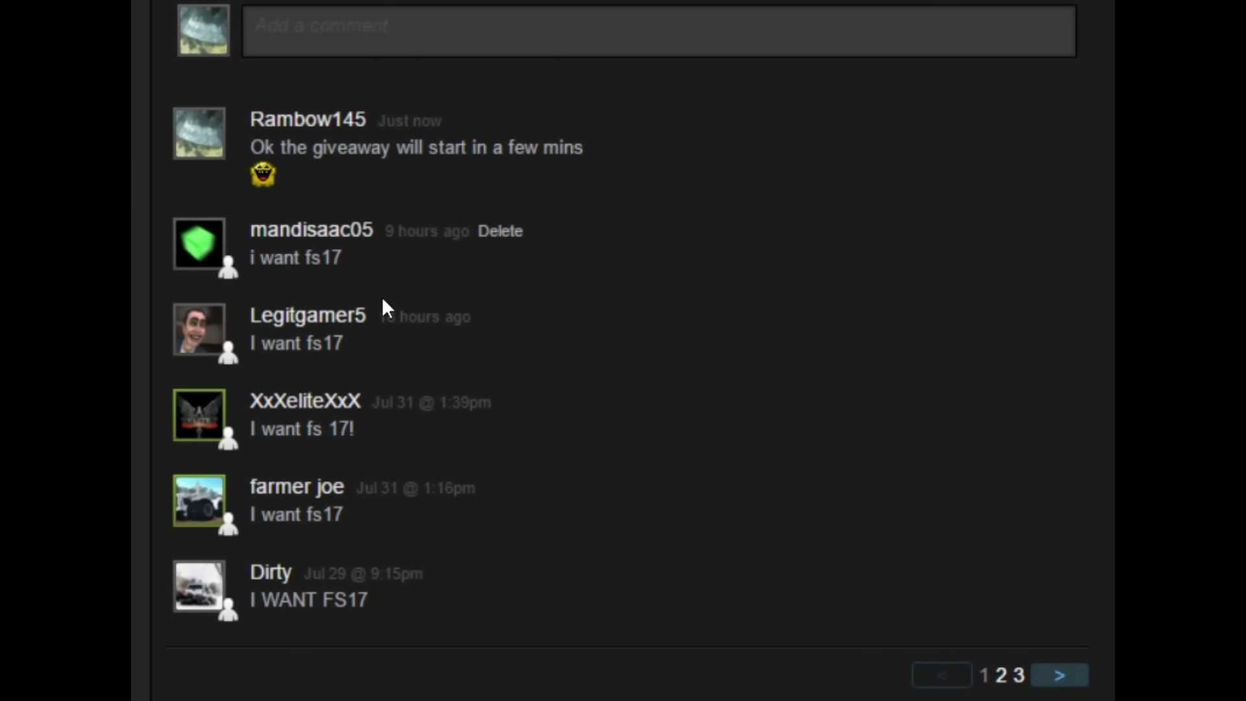
- Check giveaway comment pages 1–3 against the Notepad entrant list, ending back on page 1
{"action": "left_click", "coordinate": [1001, 677]}
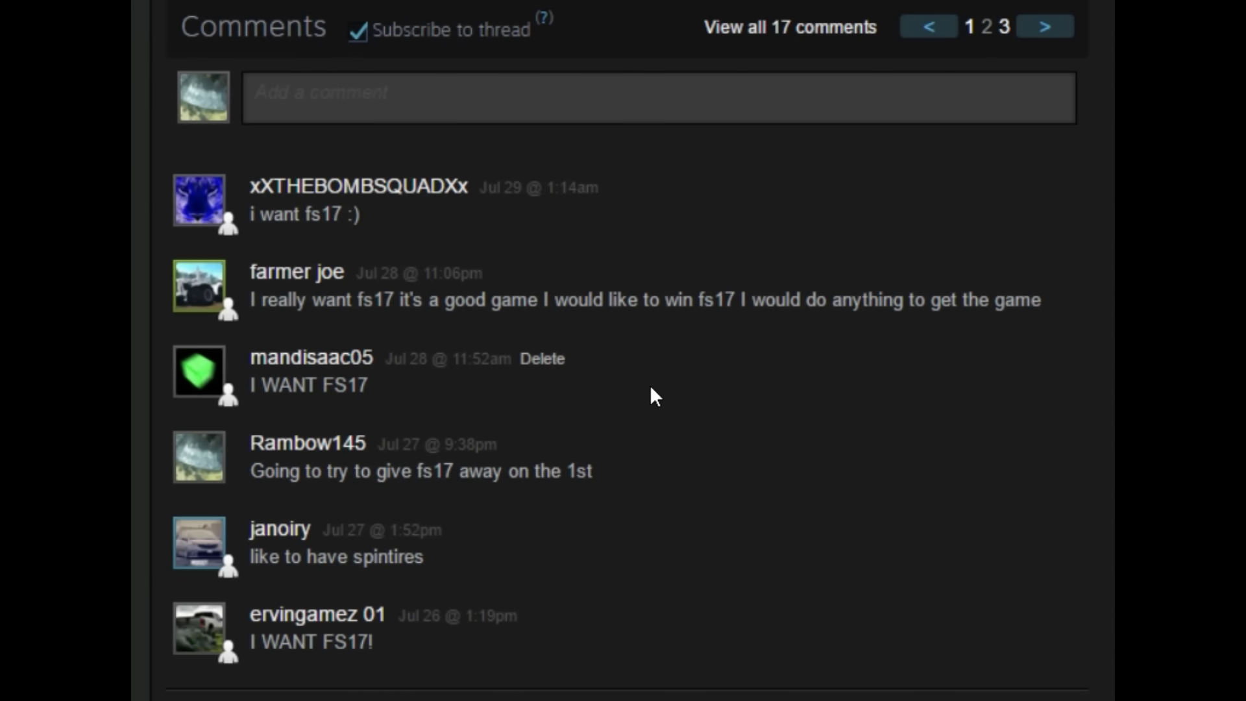
{"action": "key", "text": "alt+Tab"}
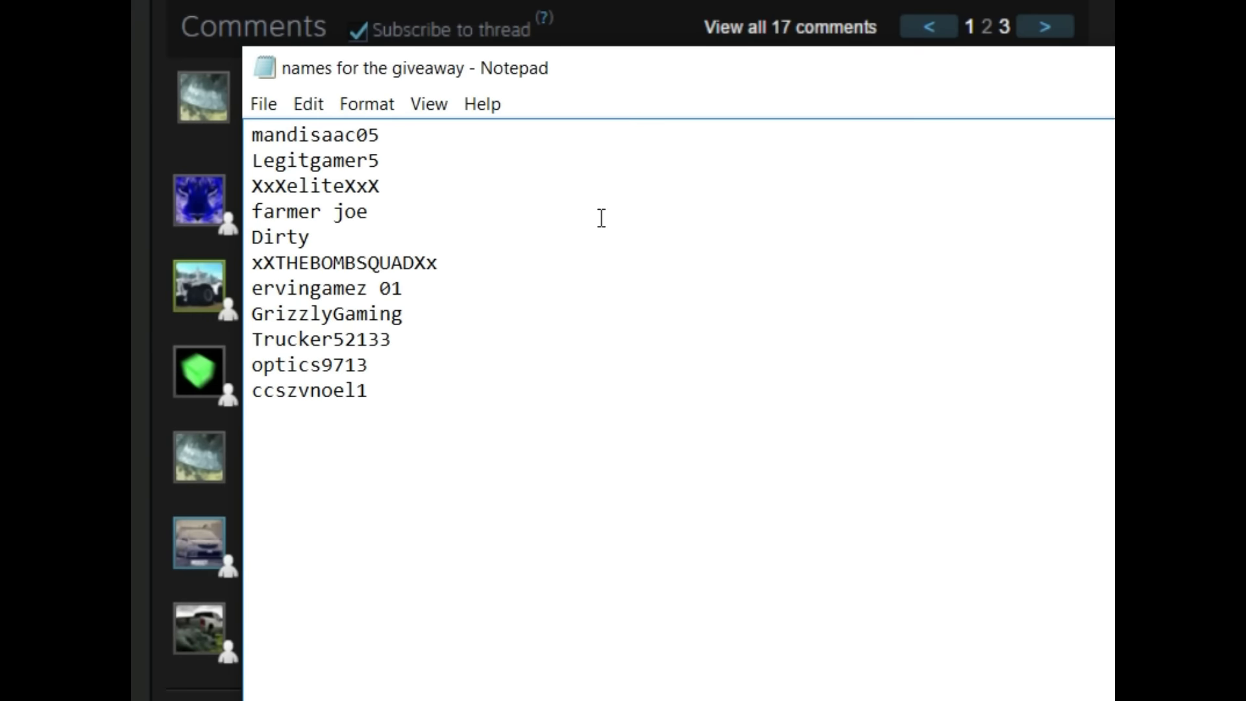
{"action": "left_click", "coordinate": [966, 70]}
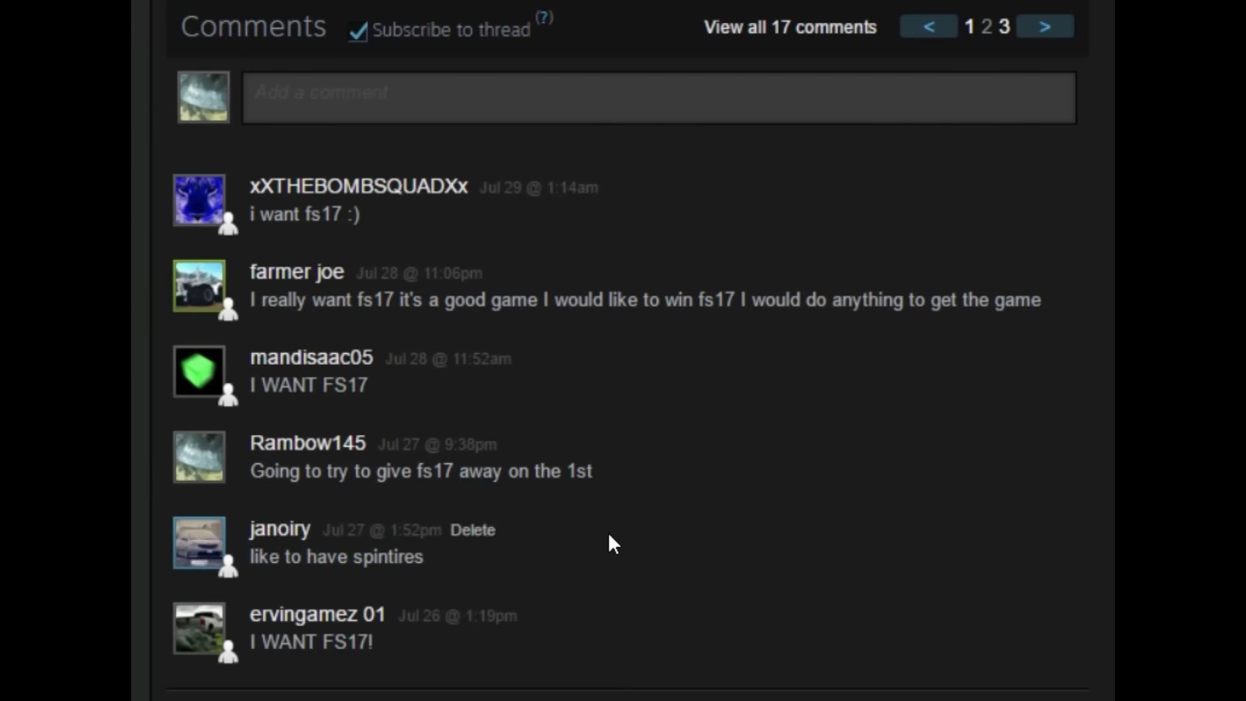
{"action": "scroll", "coordinate": [897, 654], "scroll_direction": "down", "scroll_amount": 1}
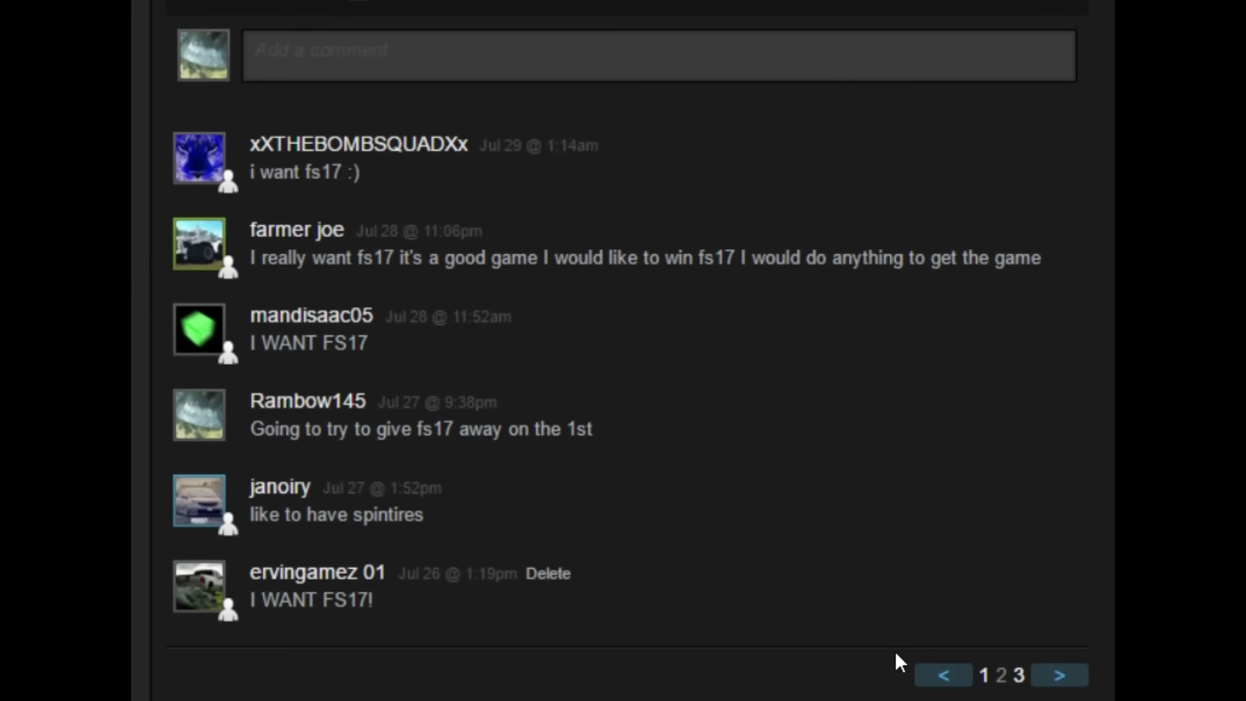
{"action": "left_click", "coordinate": [1000, 674]}
{"action": "scroll", "coordinate": [840, 496], "scroll_direction": "up", "scroll_amount": 1}
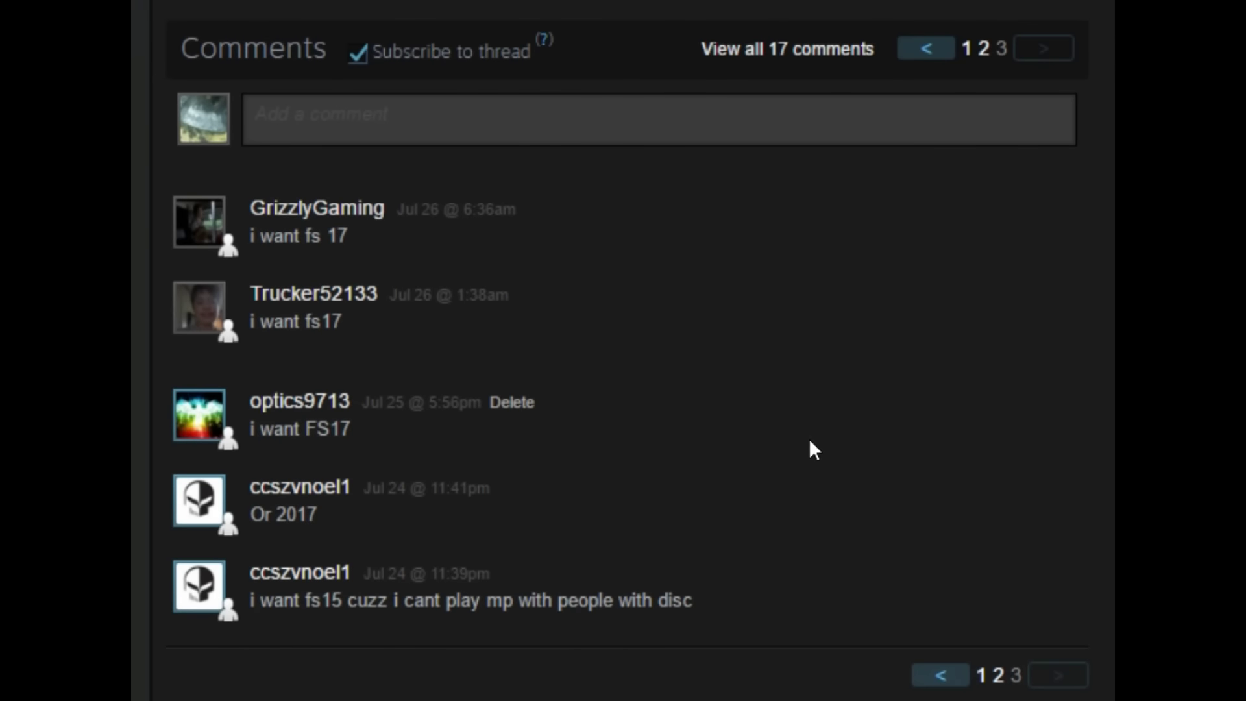
{"action": "left_click", "coordinate": [982, 677]}
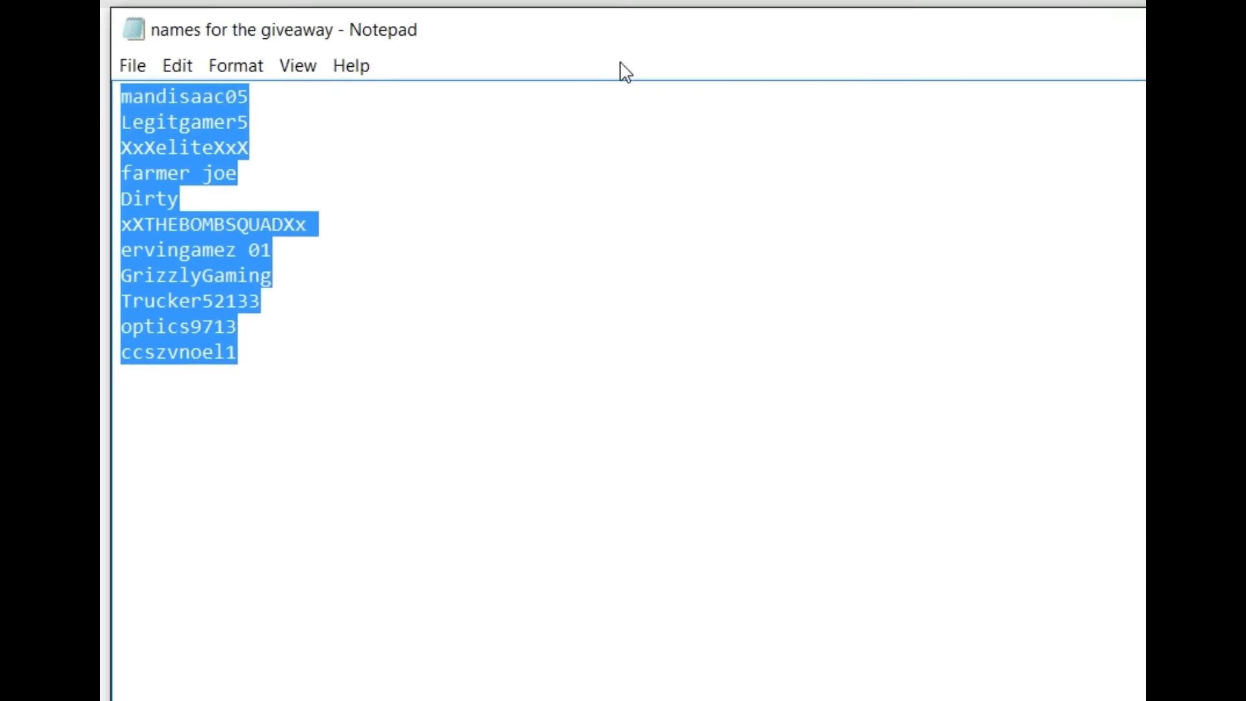
- Drag the Notepad names list aside to reveal the filled picker, then close Notepad
{"action": "left_click_drag", "start_coordinate": [620, 70], "coordinate": [1115, 98]}
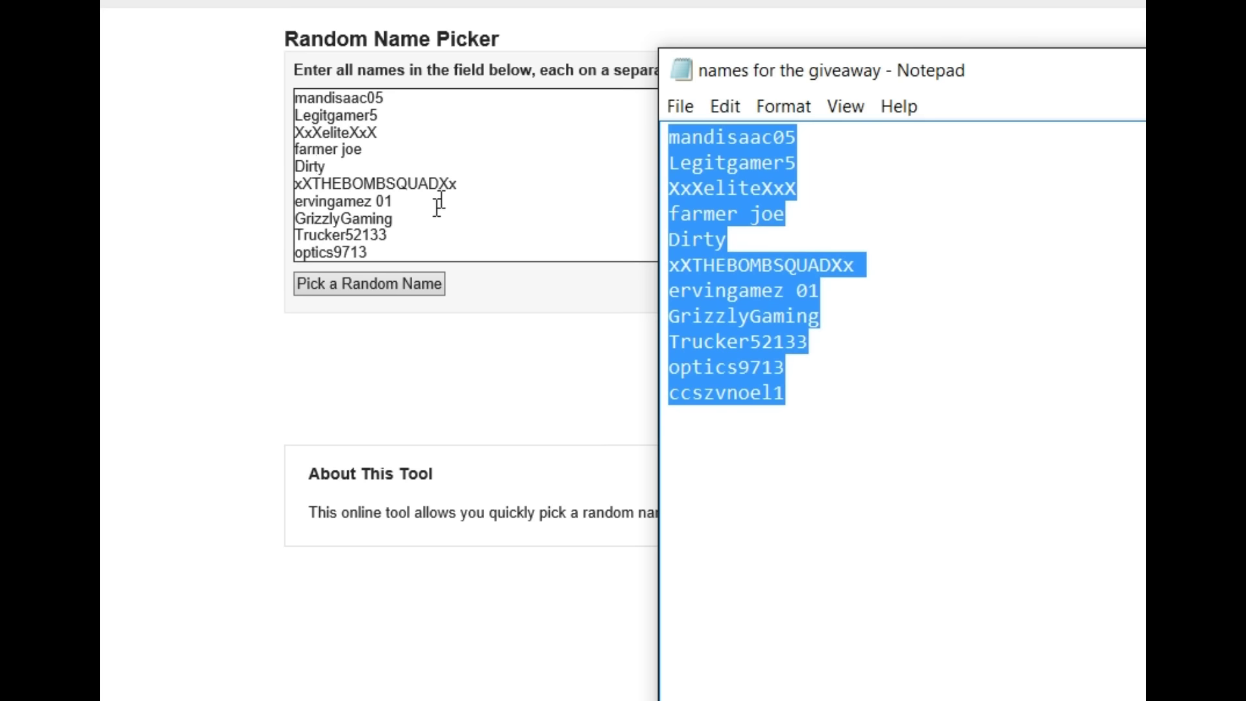
{"action": "scroll", "coordinate": [453, 196], "scroll_direction": "down", "scroll_amount": 1}
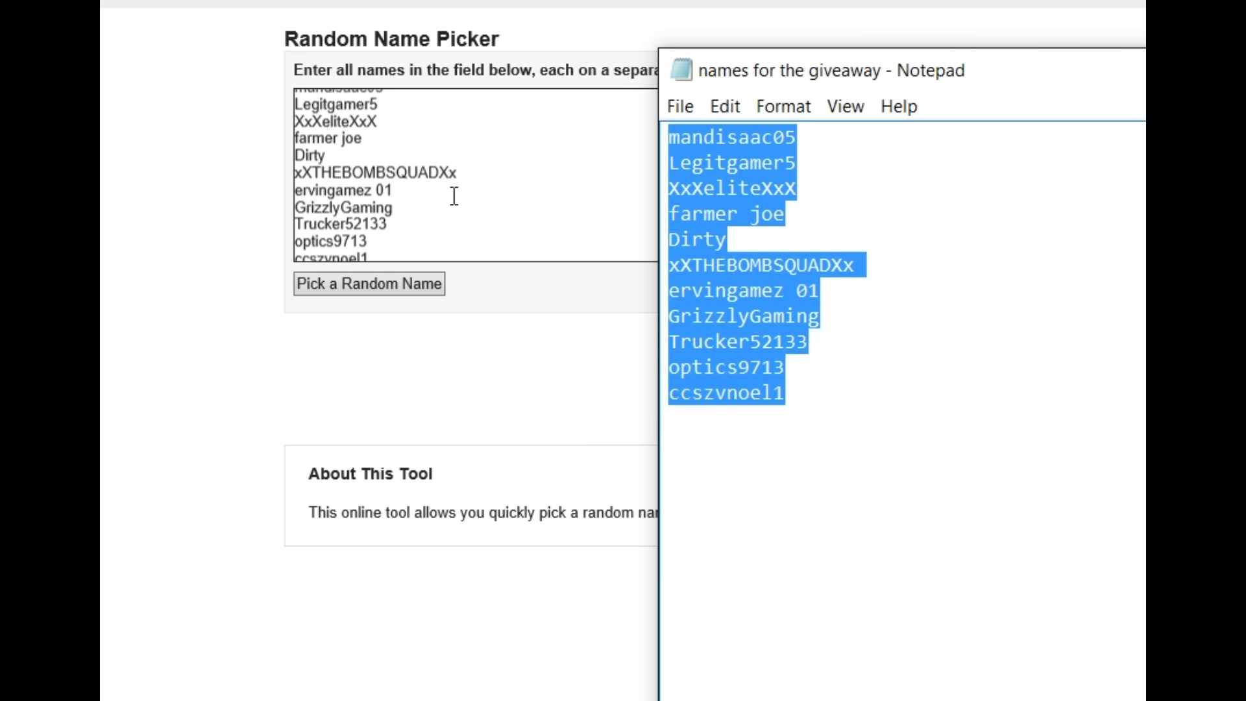
{"action": "left_click", "coordinate": [1134, 78]}
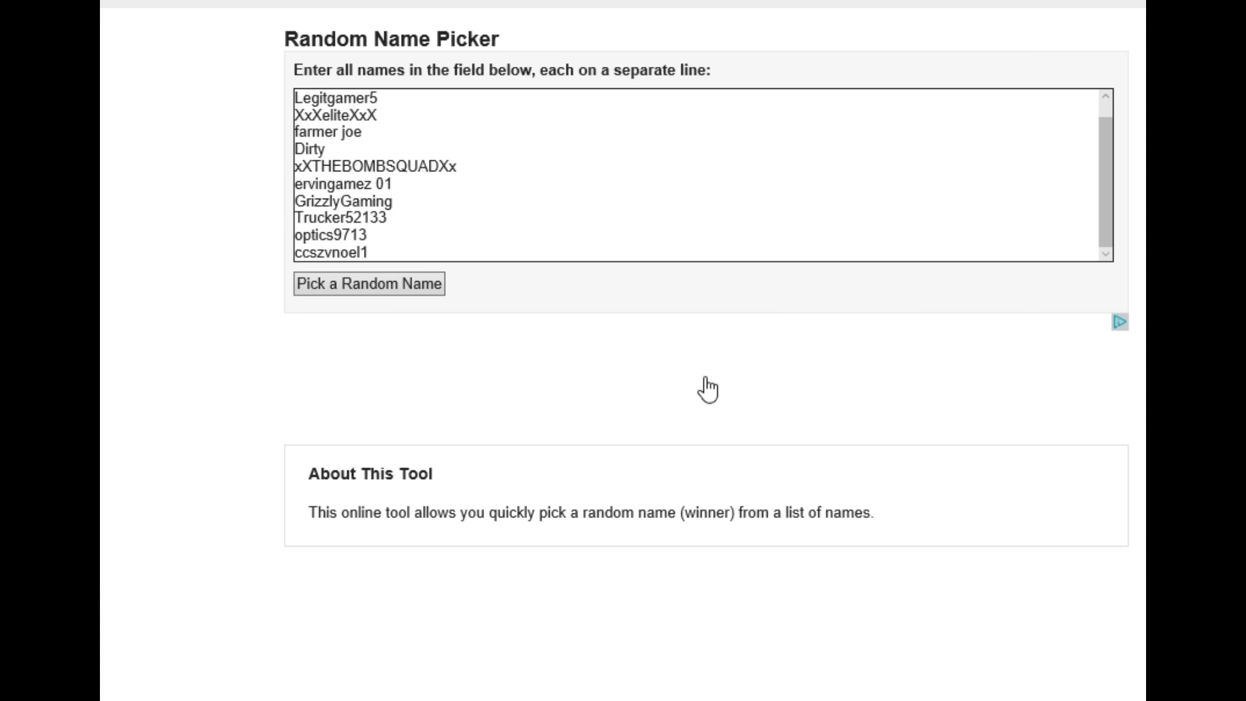
- Run 'Pick a Random Name' repeatedly on the entrant list until the final winner appears
{"action": "left_click", "coordinate": [376, 295]}
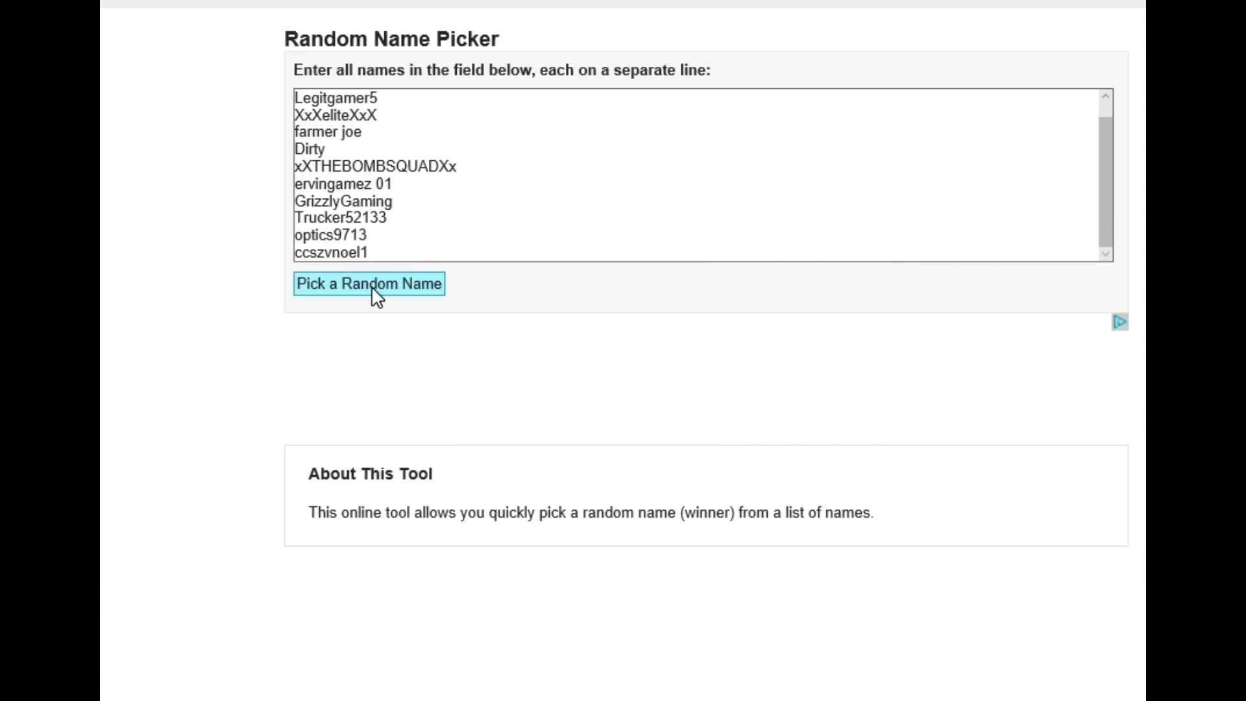
{"action": "left_click", "coordinate": [310, 288]}
{"action": "left_click", "coordinate": [360, 289]}
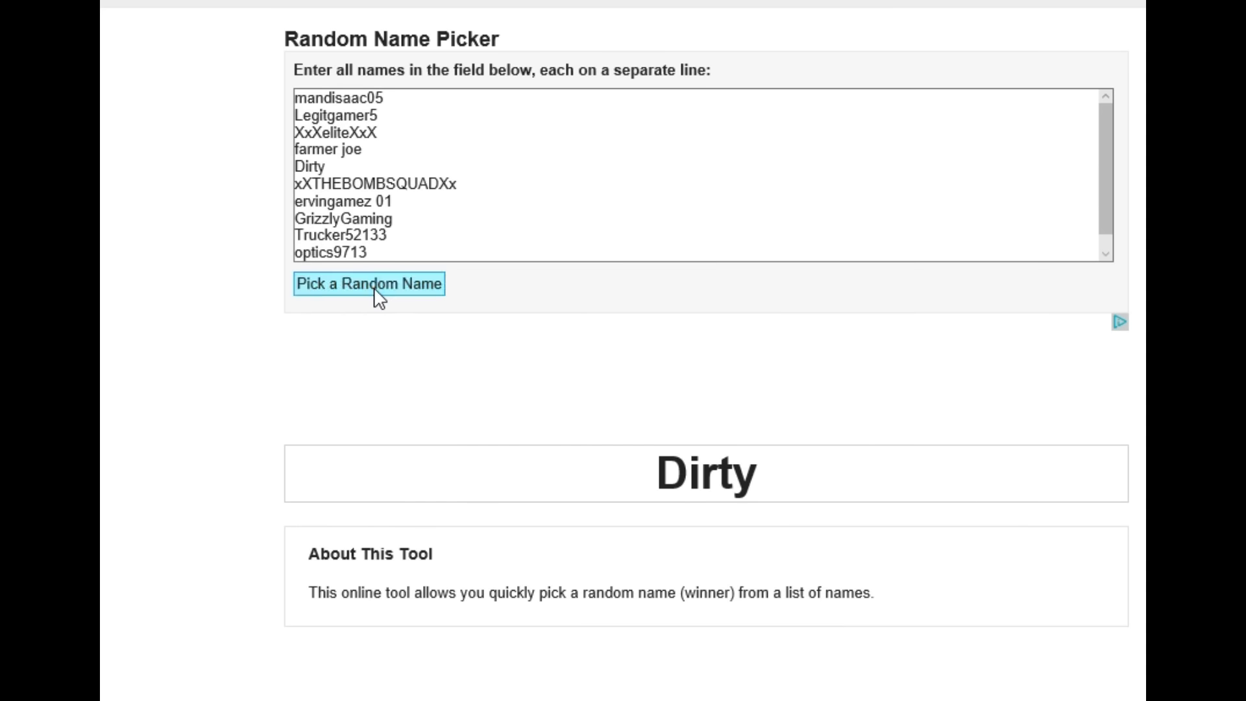
{"action": "left_click", "coordinate": [376, 296]}
{"action": "left_click", "coordinate": [370, 297]}
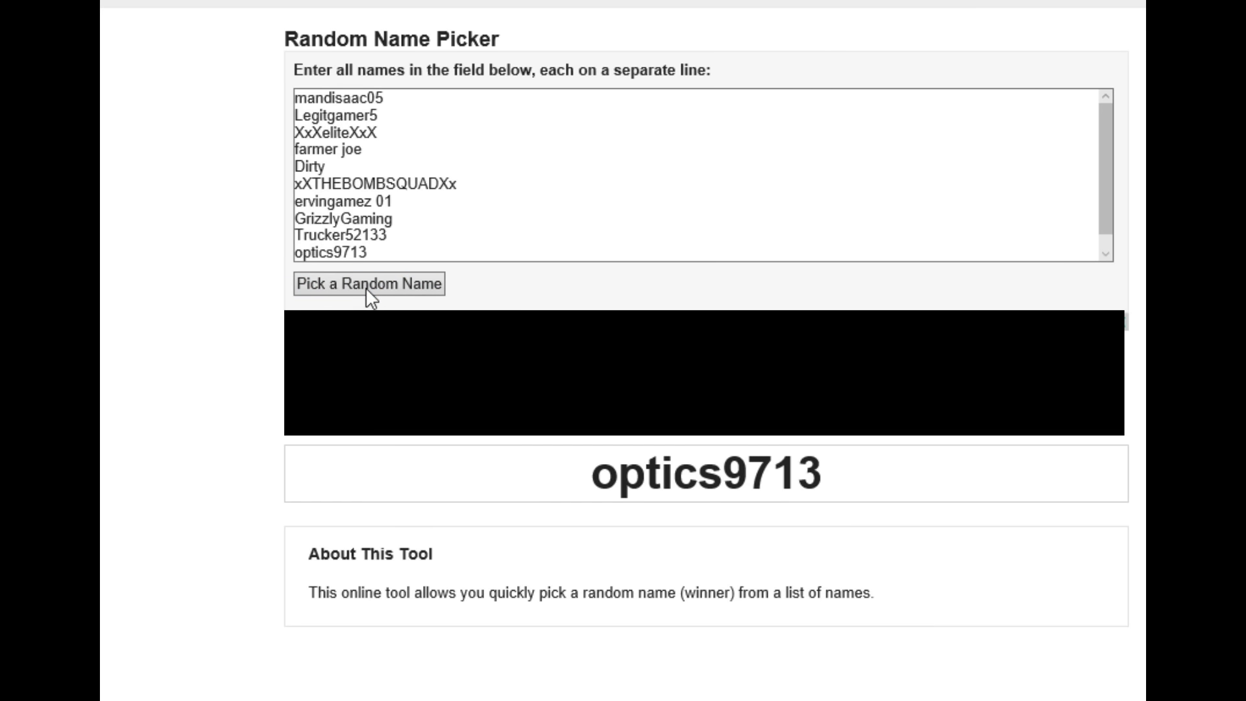
{"action": "left_click", "coordinate": [368, 287]}
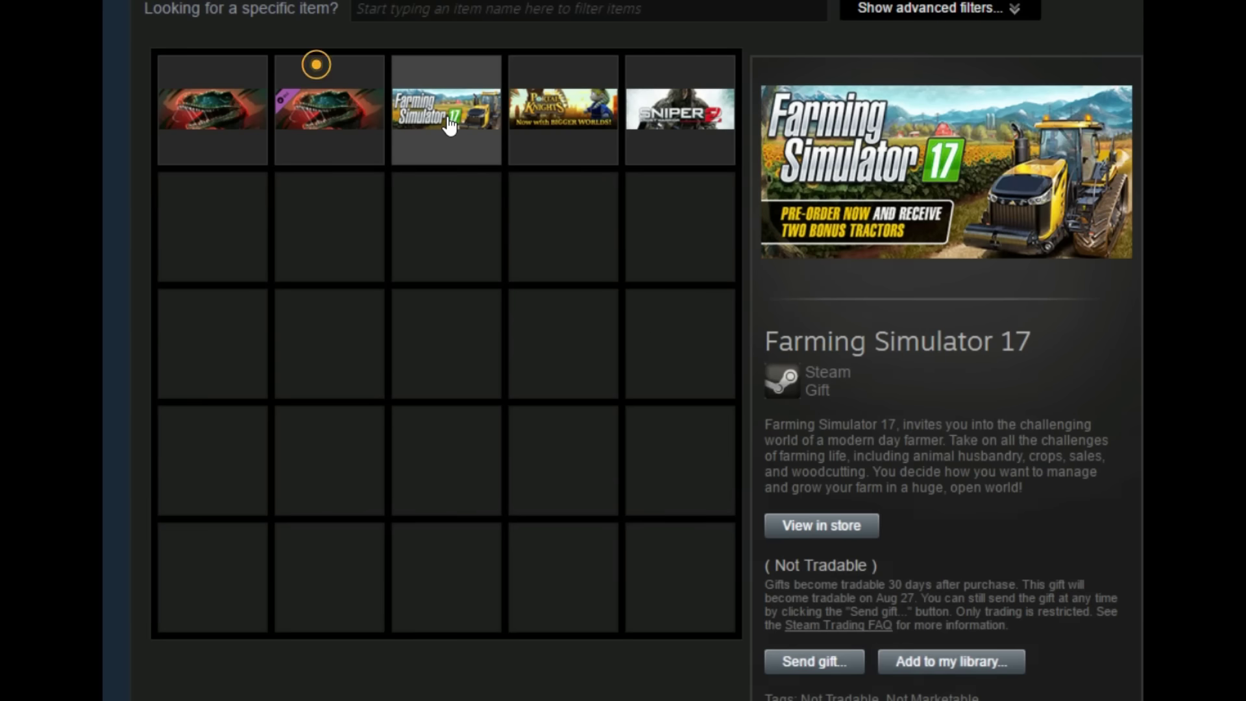
{"action": "scroll", "coordinate": [651, 339], "scroll_direction": "down", "scroll_amount": 1}
- Choose 'Send gift...' for Farming Simulator 17 in the Steam inventory
{"action": "left_click", "coordinate": [830, 668]}
{"action": "scroll", "coordinate": [828, 642], "scroll_direction": "down", "scroll_amount": 2}
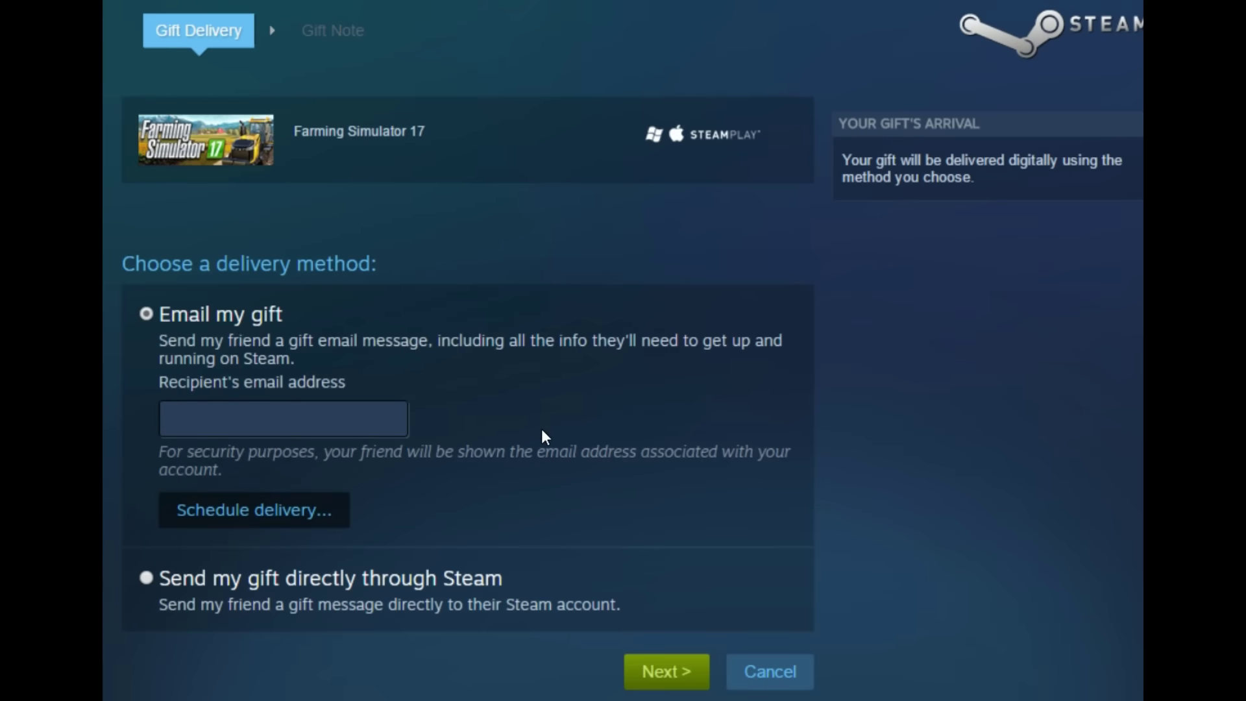
{"action": "scroll", "coordinate": [148, 495], "scroll_direction": "down", "scroll_amount": 2}
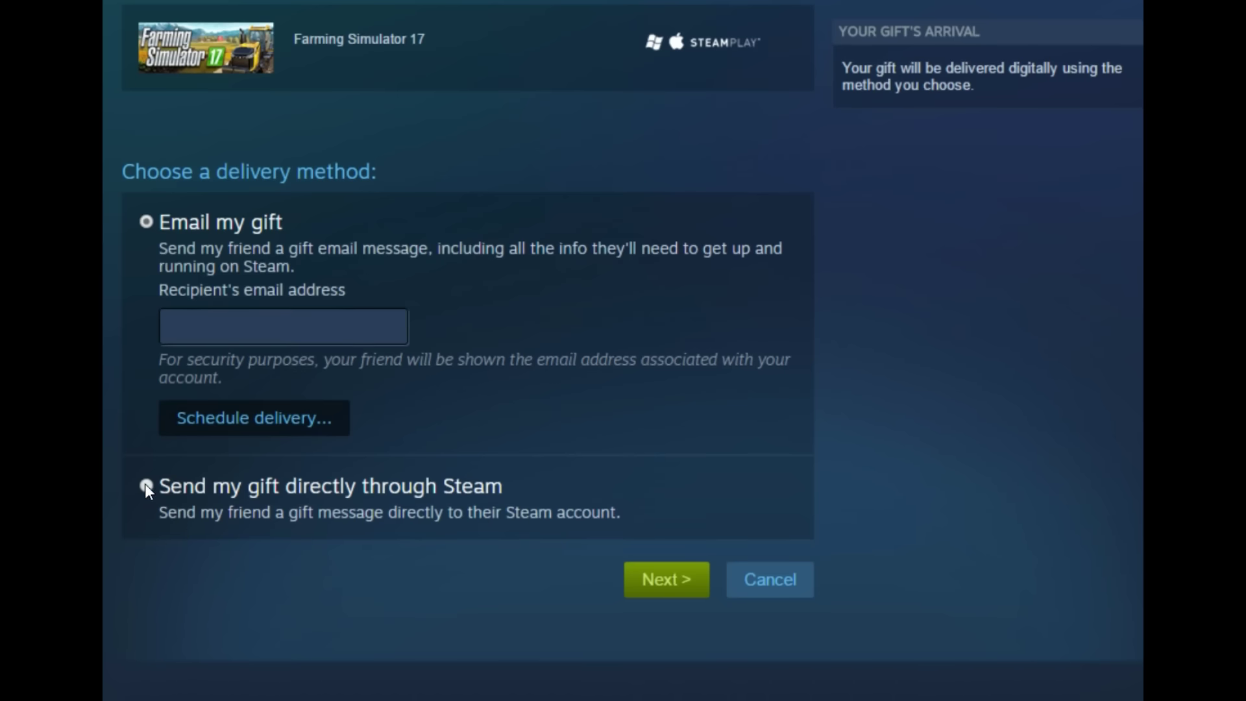
{"action": "left_click", "coordinate": [146, 488]}
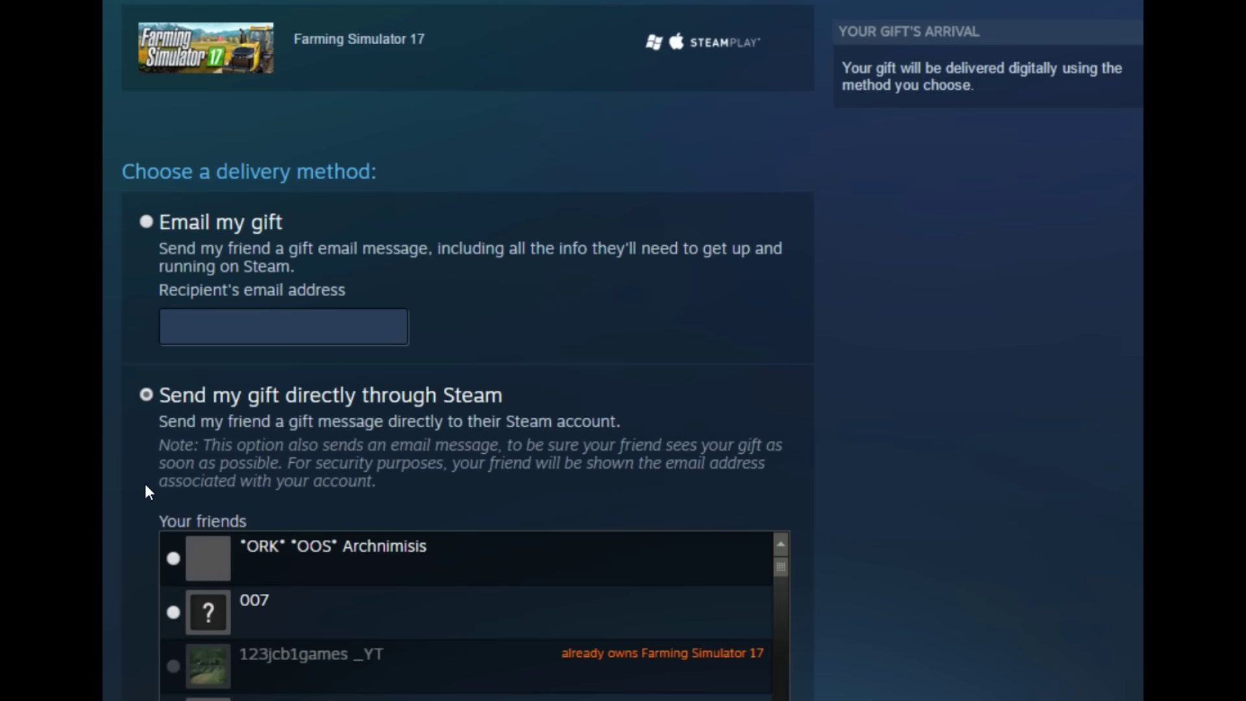
{"action": "scroll", "coordinate": [358, 434], "scroll_direction": "down", "scroll_amount": 2}
{"action": "scroll", "coordinate": [468, 526], "scroll_direction": "down", "scroll_amount": 2}
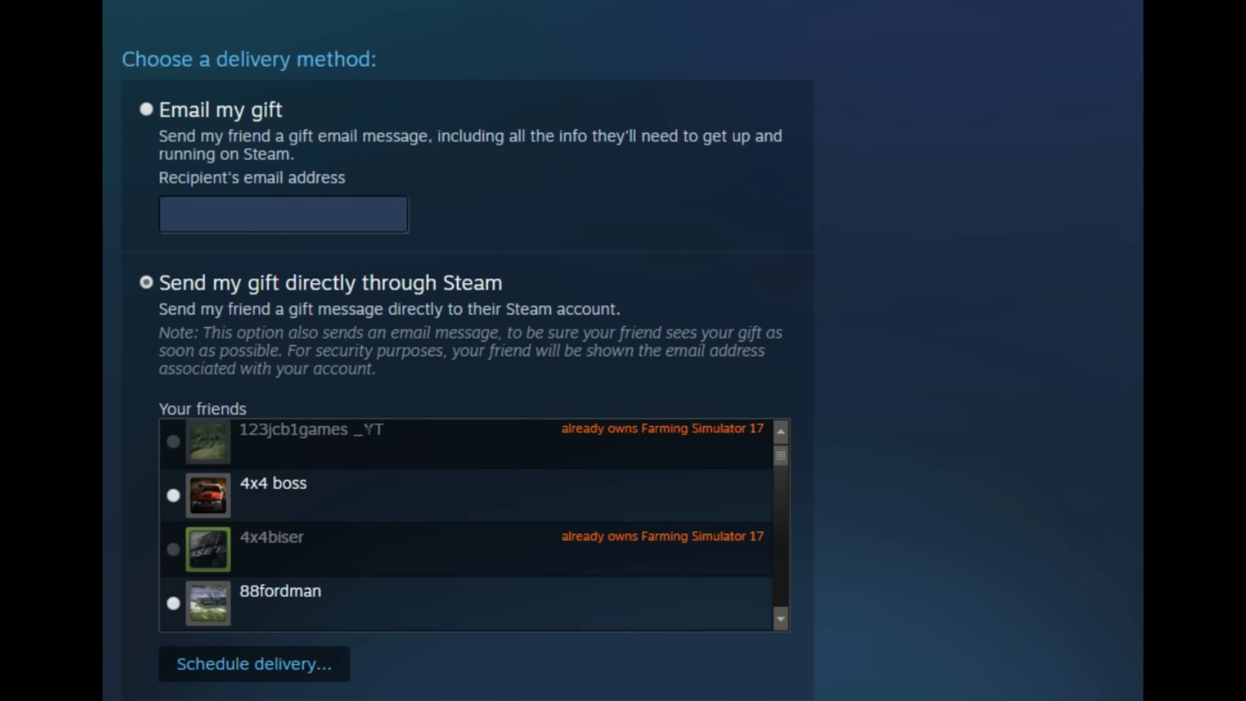
{"action": "scroll", "coordinate": [208, 512], "scroll_direction": "down", "scroll_amount": 2}
{"action": "scroll", "coordinate": [209, 473], "scroll_direction": "down", "scroll_amount": 3}
{"action": "scroll", "coordinate": [306, 390], "scroll_direction": "down", "scroll_amount": 2}
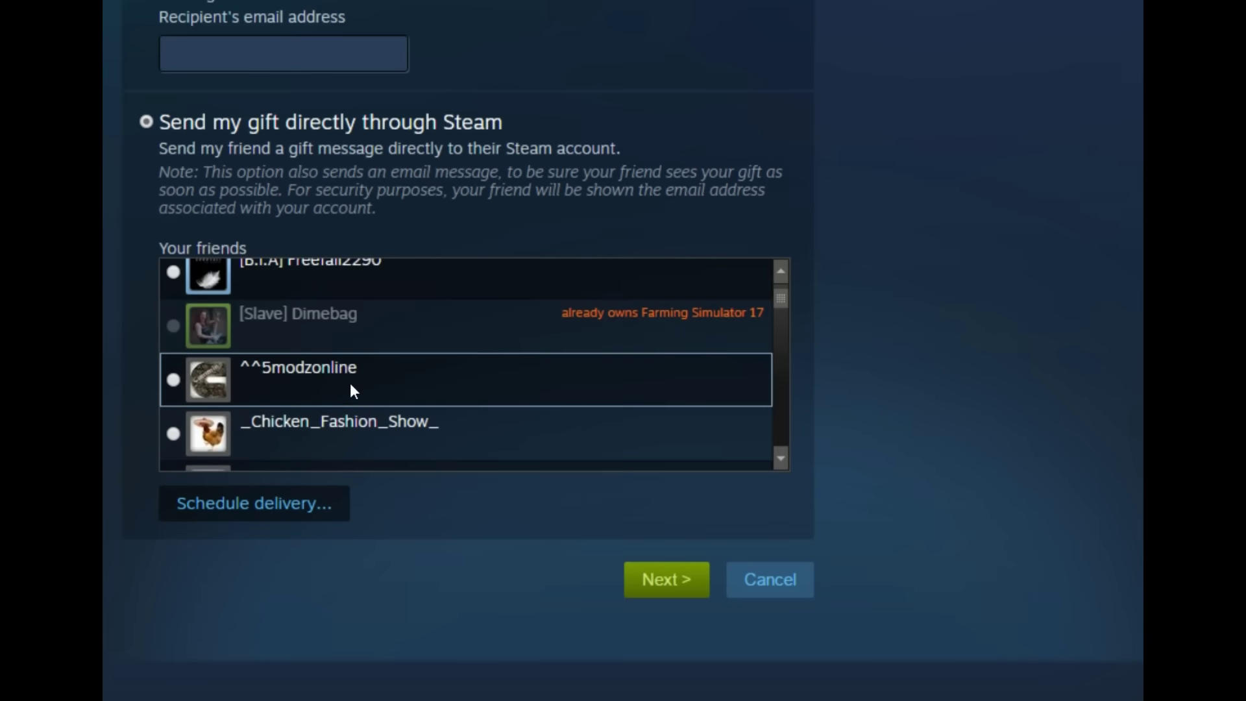
{"action": "scroll", "coordinate": [350, 391], "scroll_direction": "down", "scroll_amount": 2}
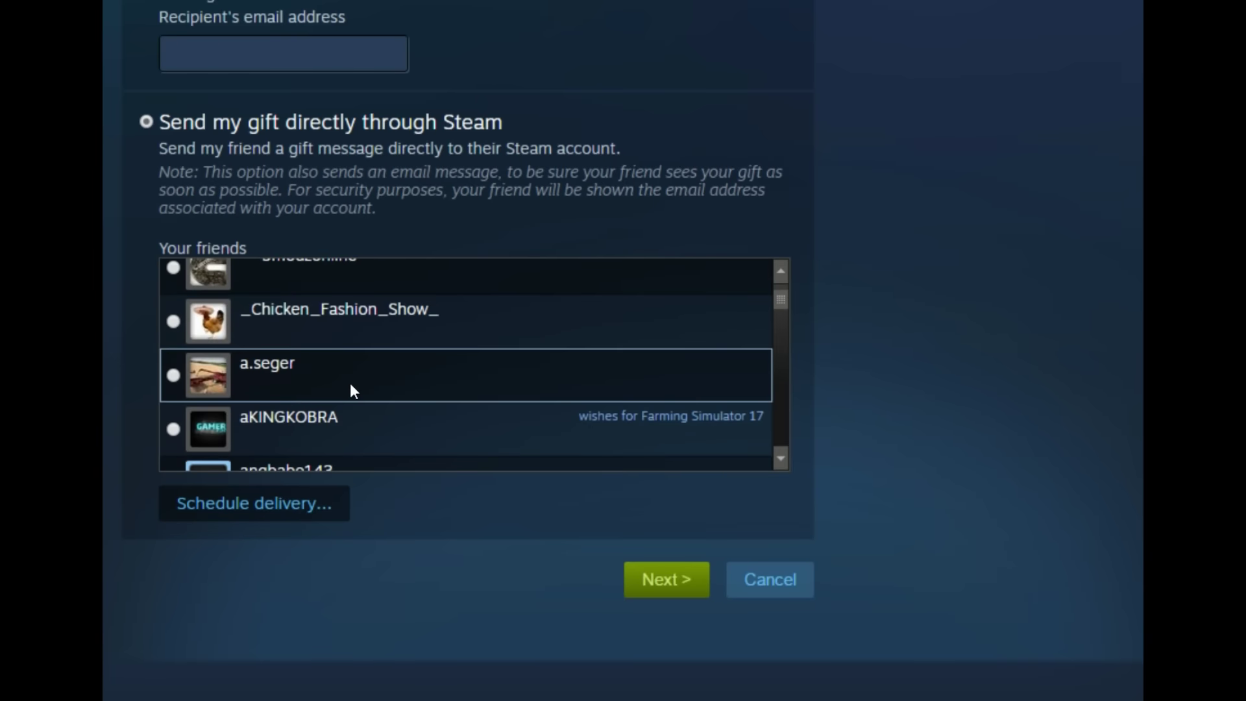
{"action": "scroll", "coordinate": [349, 390], "scroll_direction": "down", "scroll_amount": 3}
{"action": "scroll", "coordinate": [351, 386], "scroll_direction": "down", "scroll_amount": 5}
{"action": "scroll", "coordinate": [350, 385], "scroll_direction": "down", "scroll_amount": 4}
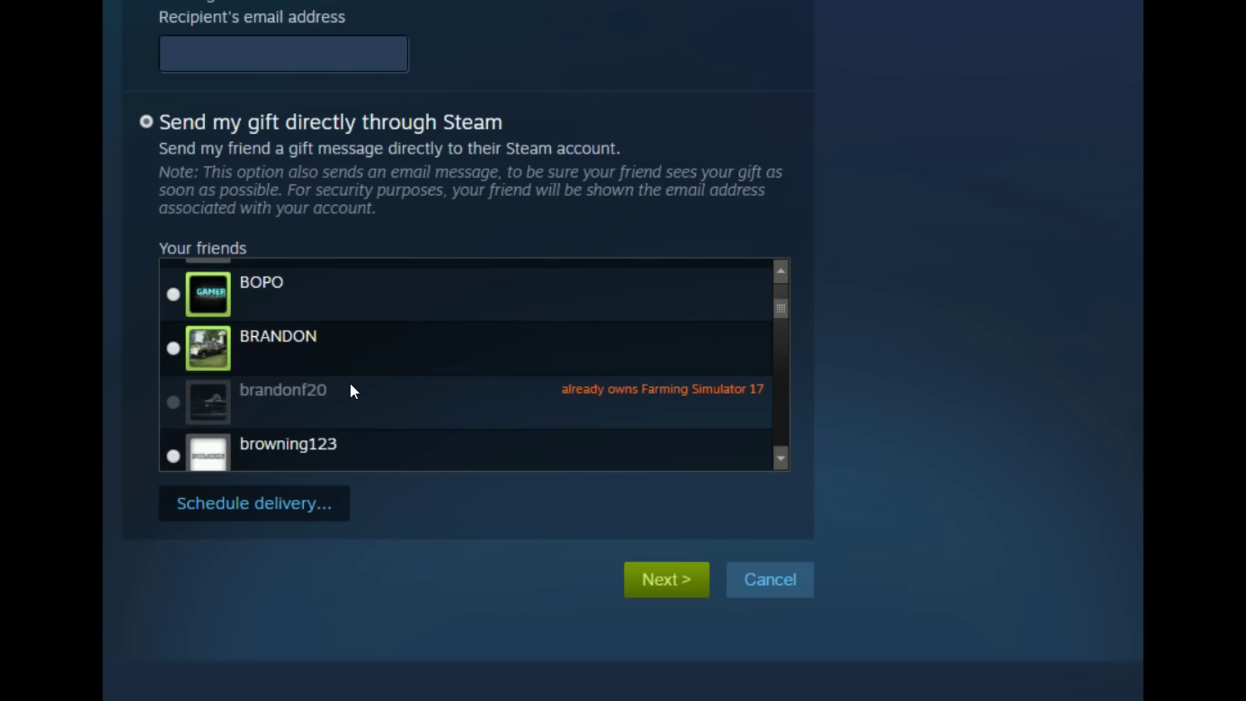
{"action": "scroll", "coordinate": [350, 386], "scroll_direction": "down", "scroll_amount": 2}
{"action": "scroll", "coordinate": [351, 389], "scroll_direction": "down", "scroll_amount": 2}
{"action": "scroll", "coordinate": [346, 385], "scroll_direction": "down", "scroll_amount": 2}
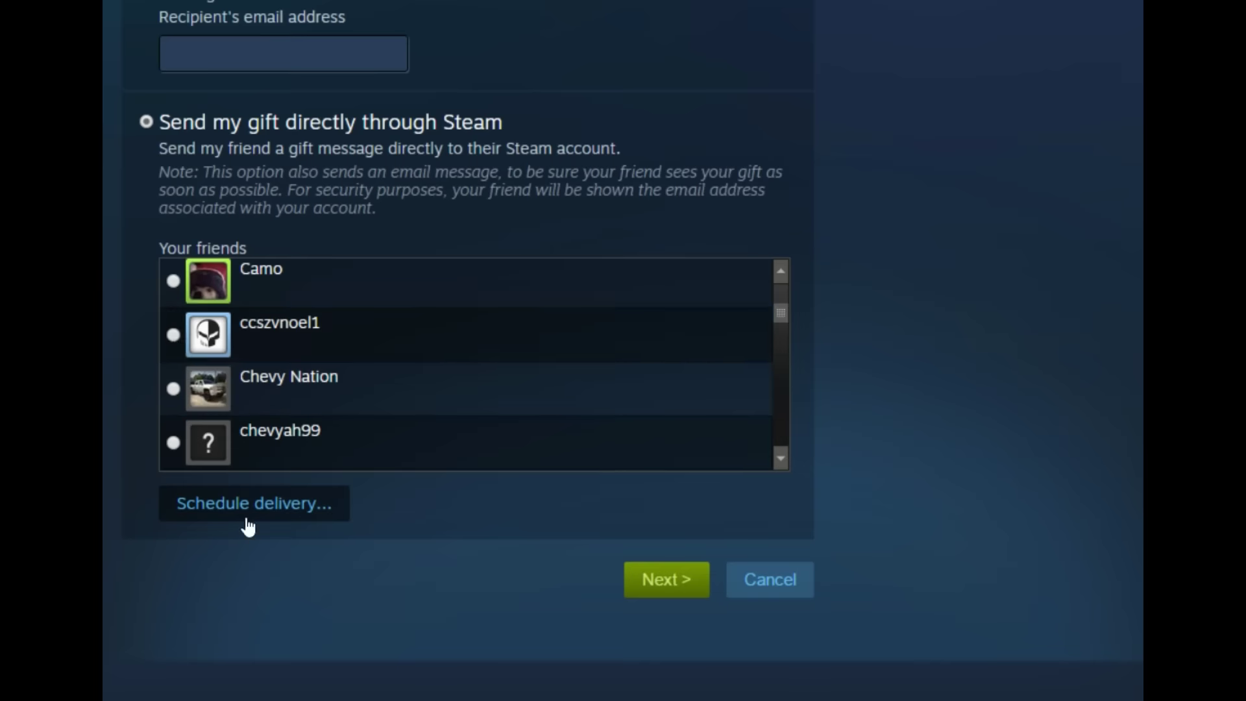
{"action": "left_click", "coordinate": [180, 334]}
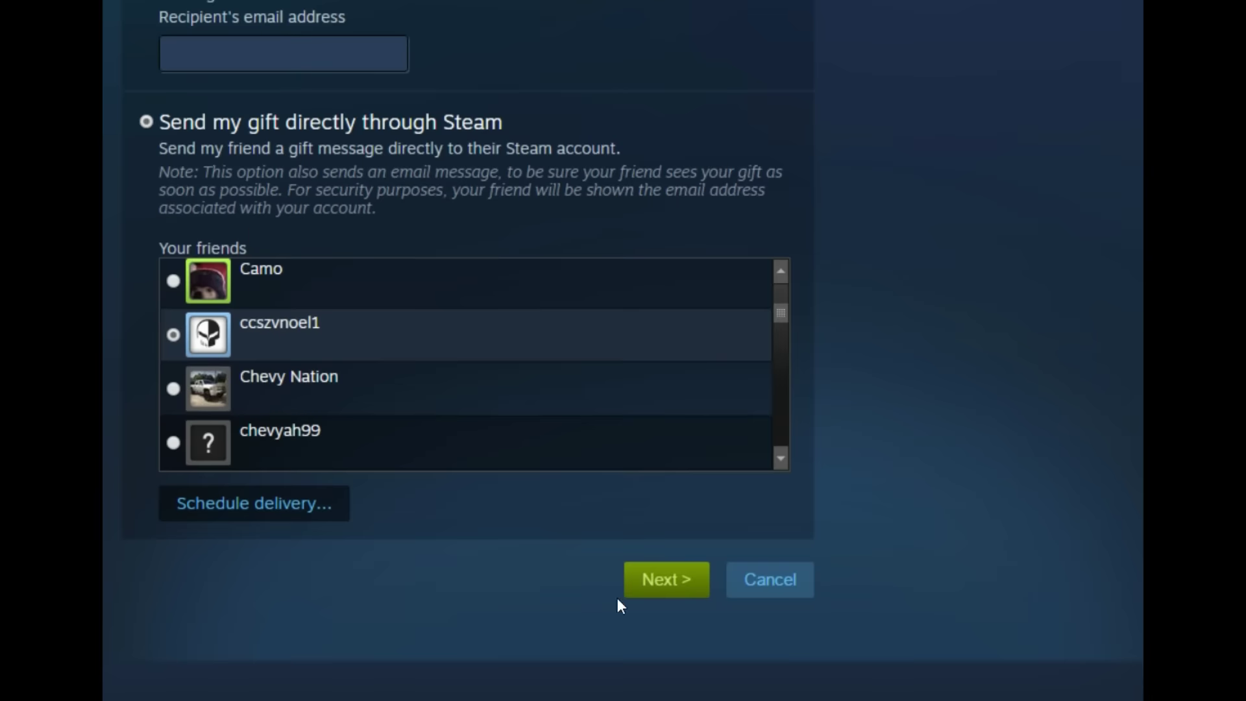
{"action": "left_click", "coordinate": [654, 582]}
{"action": "left_click", "coordinate": [222, 174]}
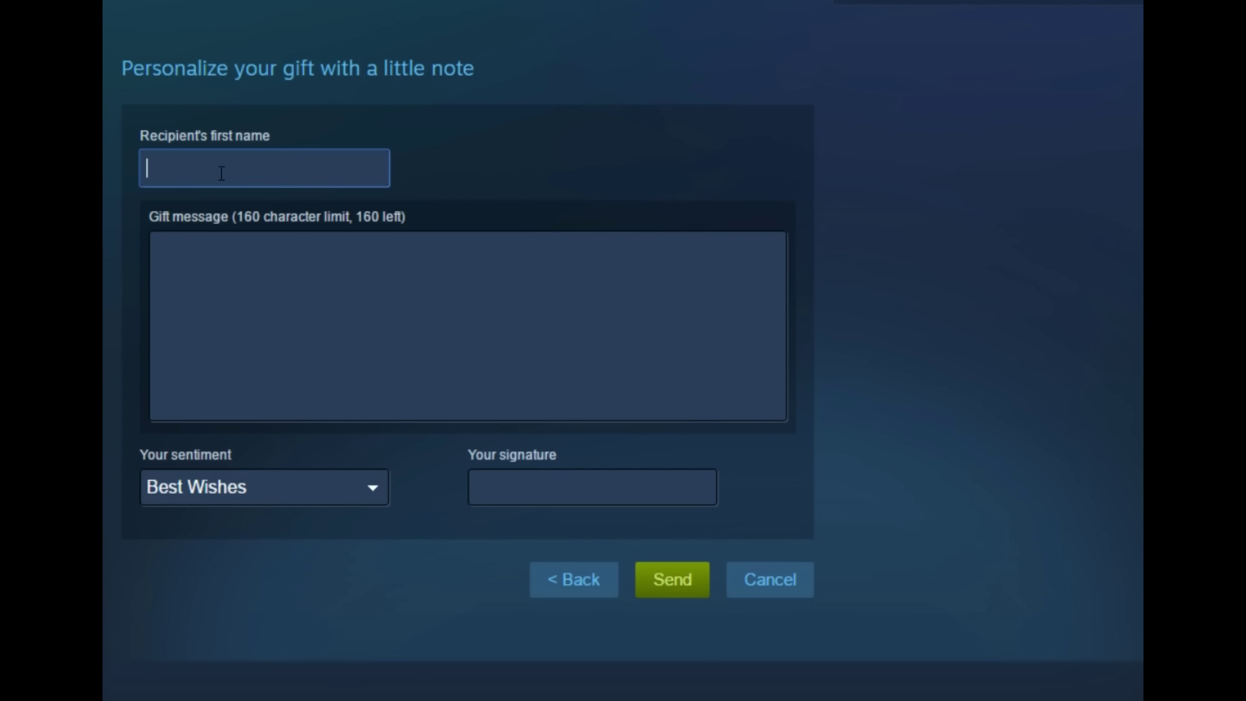
{"action": "type", "text": "Winnere"}
- Correct the first name and write the gift message 'congratz'
{"action": "key", "text": "BackSpace"}
{"action": "key", "text": "Tab"}
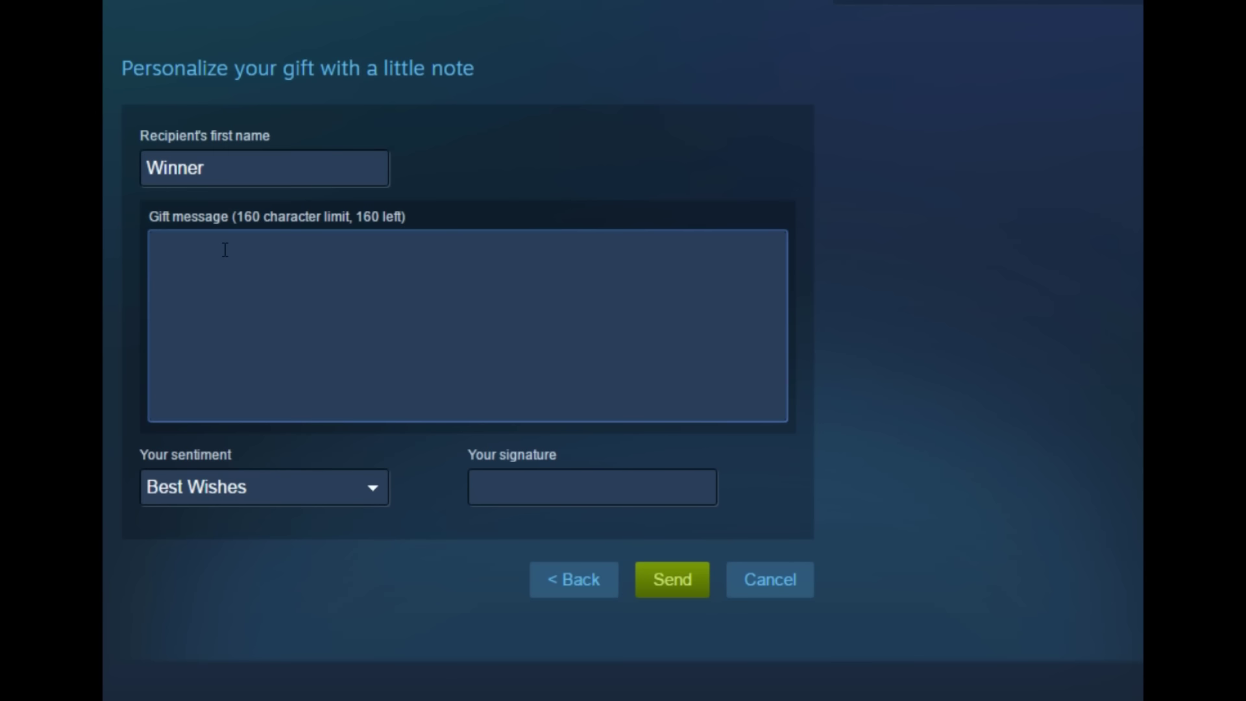
{"action": "type", "text": "congr"}
{"action": "type", "text": "ats"}
{"action": "key", "text": "BackSpace"}
{"action": "type", "text": "z"}
- Choose the Enjoy sentiment, add a signature, and send the gift
{"action": "left_click", "coordinate": [336, 487]}
{"action": "left_click", "coordinate": [185, 567]}
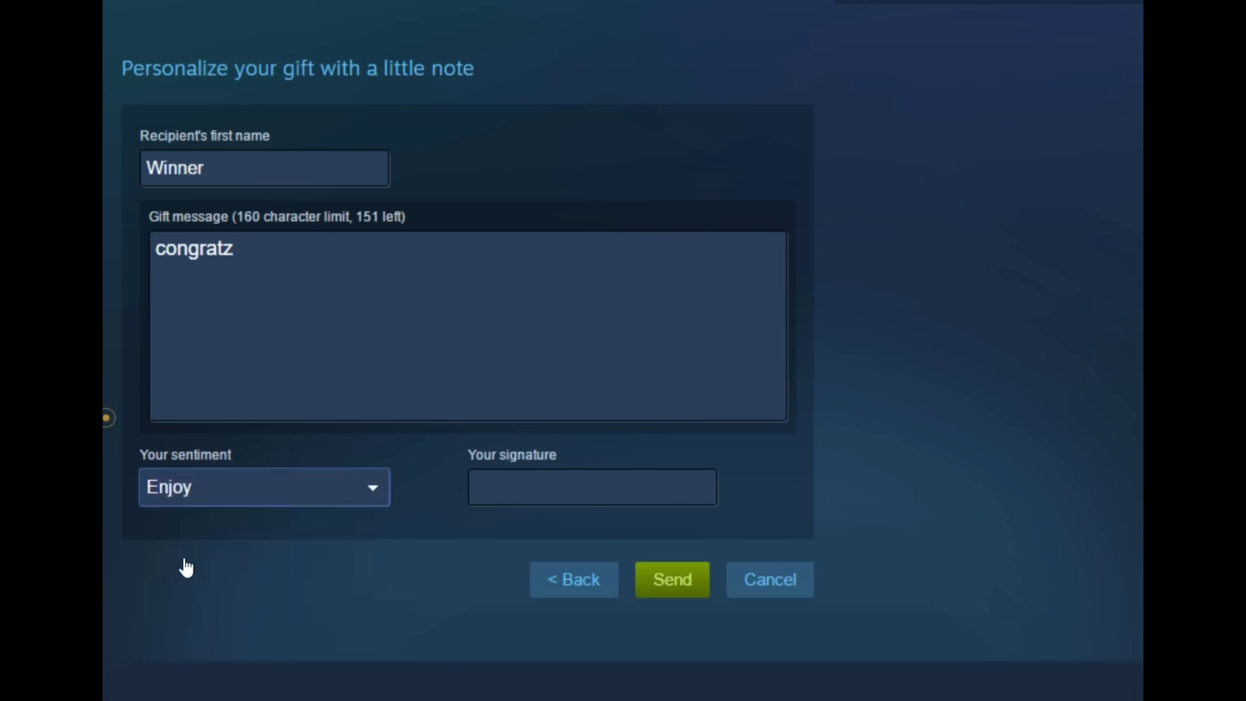
{"action": "left_click", "coordinate": [552, 498]}
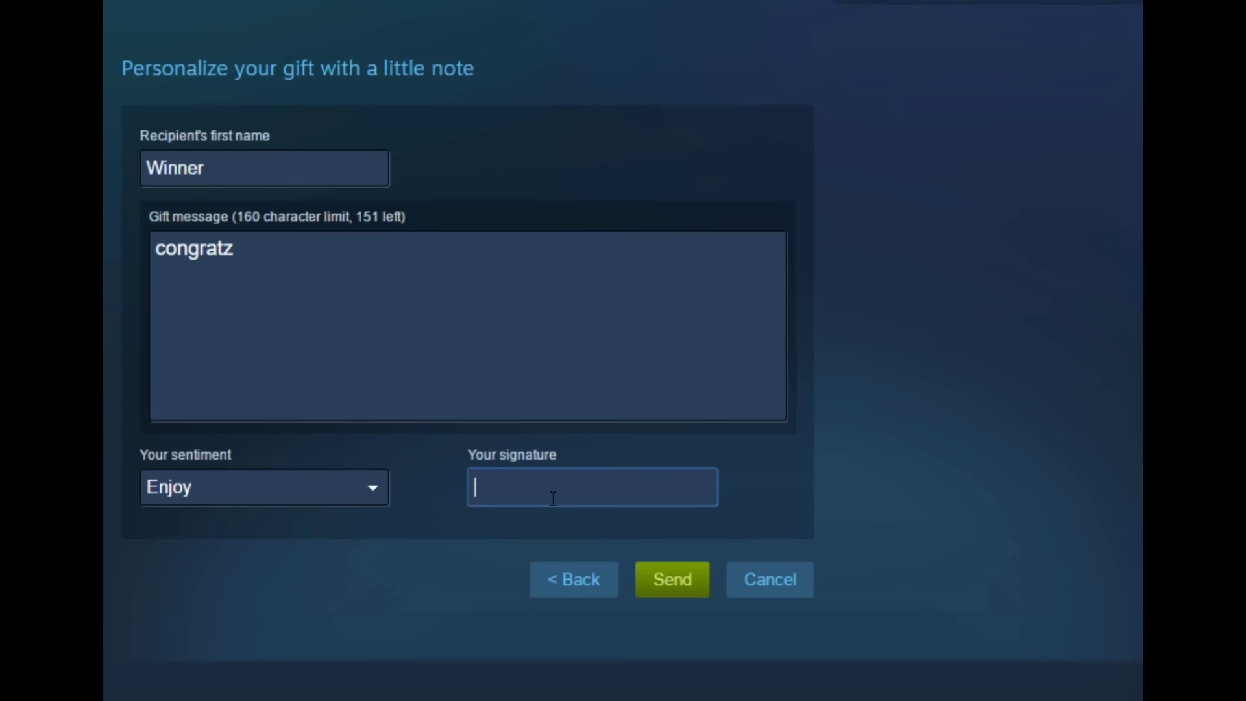
{"action": "type", "text": "Rambow1"}
{"action": "type", "text": "45"}
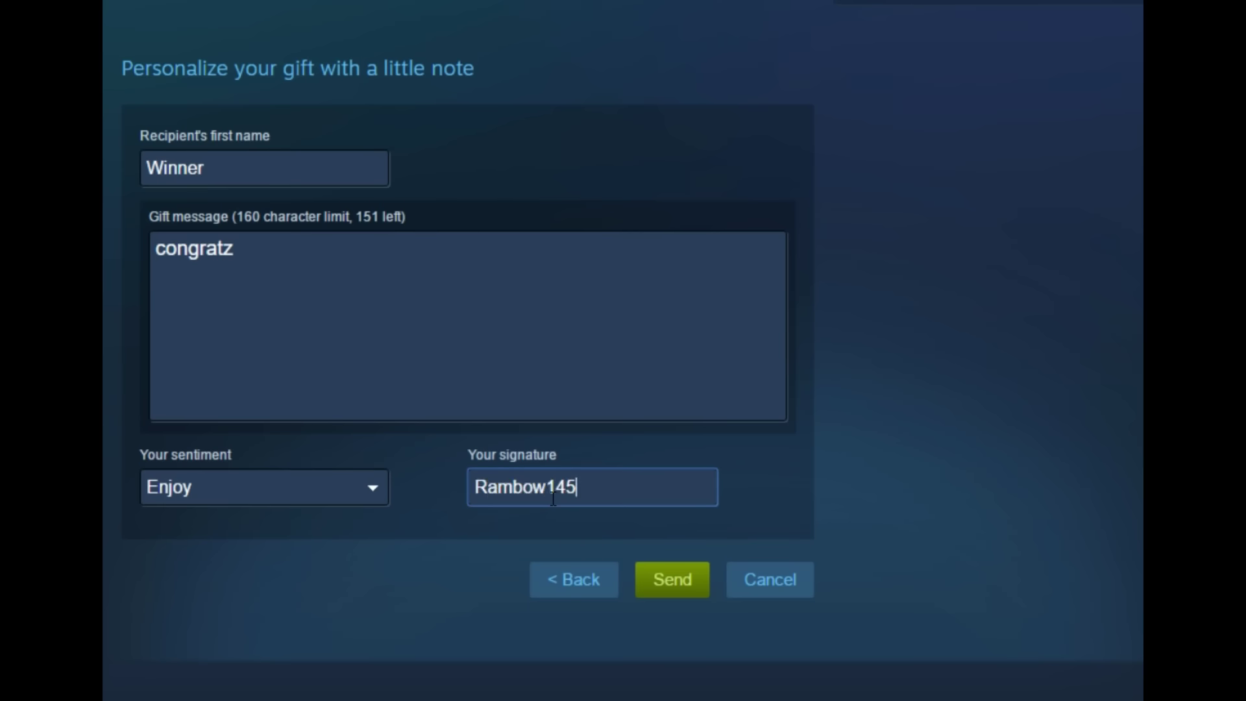
{"action": "left_click", "coordinate": [659, 587]}
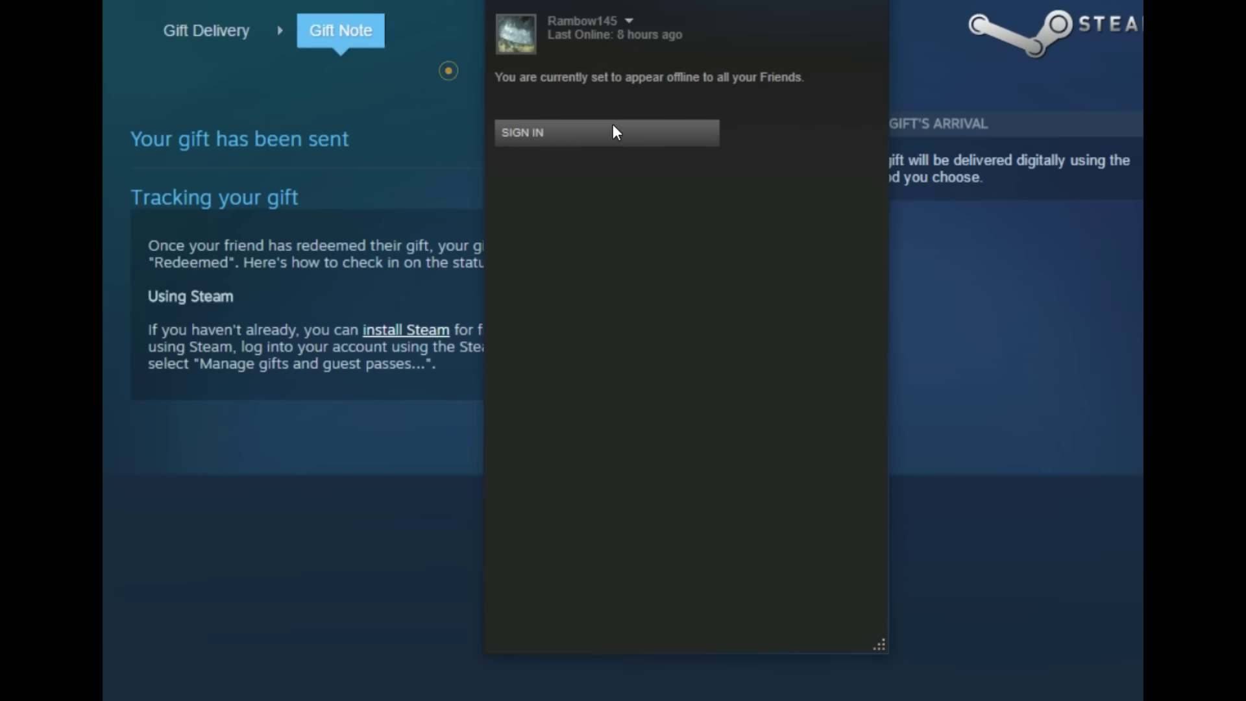
- Sign in to Friends to appear online, then close the Friends window
{"action": "left_click", "coordinate": [613, 126]}
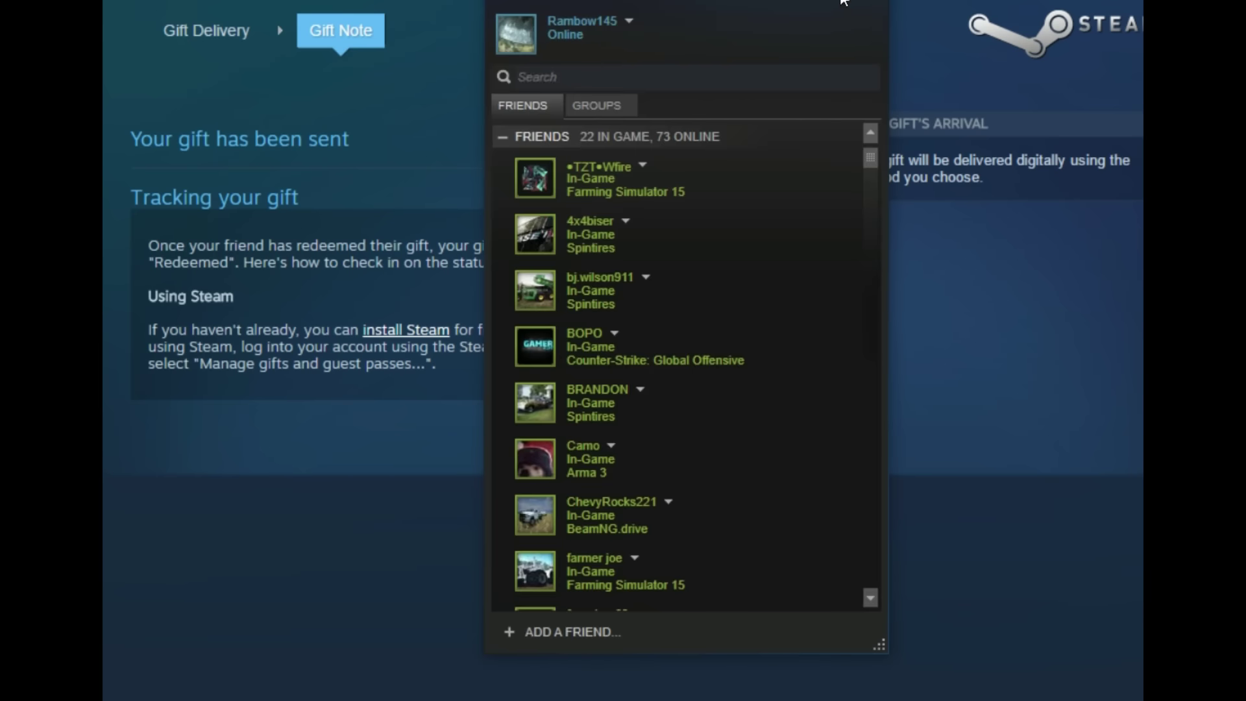
{"action": "left_click", "coordinate": [879, 6]}
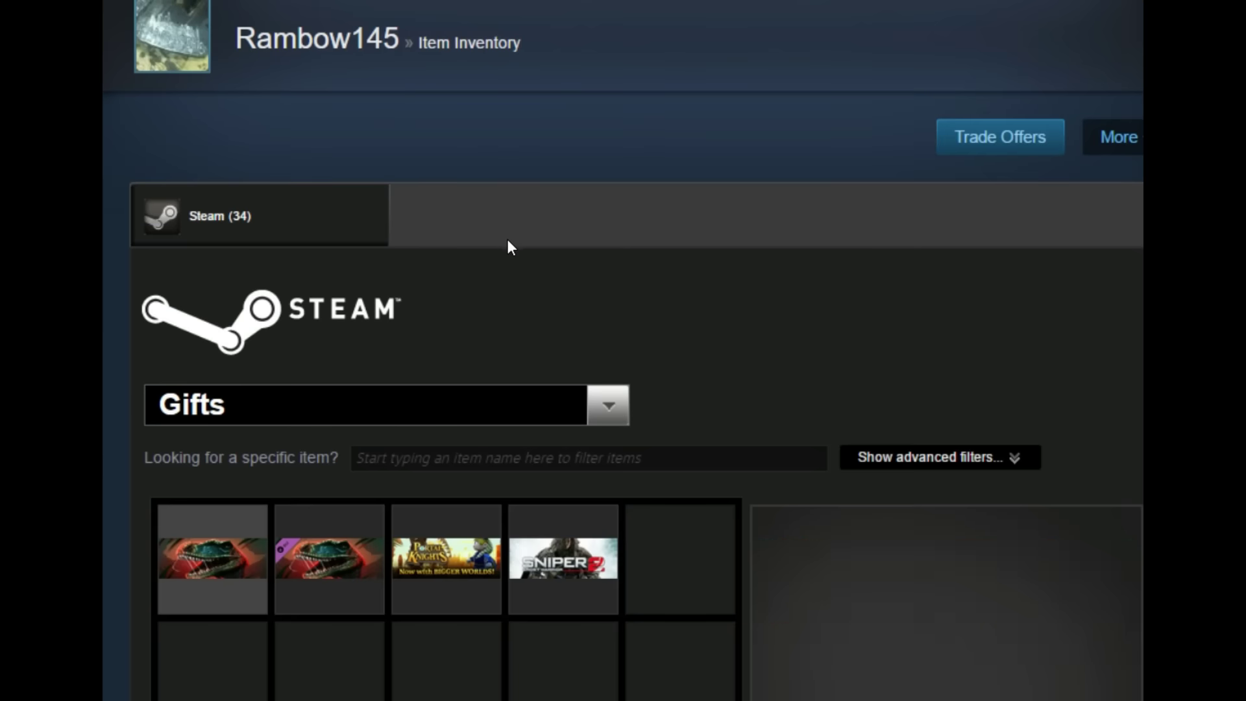
{"action": "scroll", "coordinate": [516, 263], "scroll_direction": "down", "scroll_amount": 2}
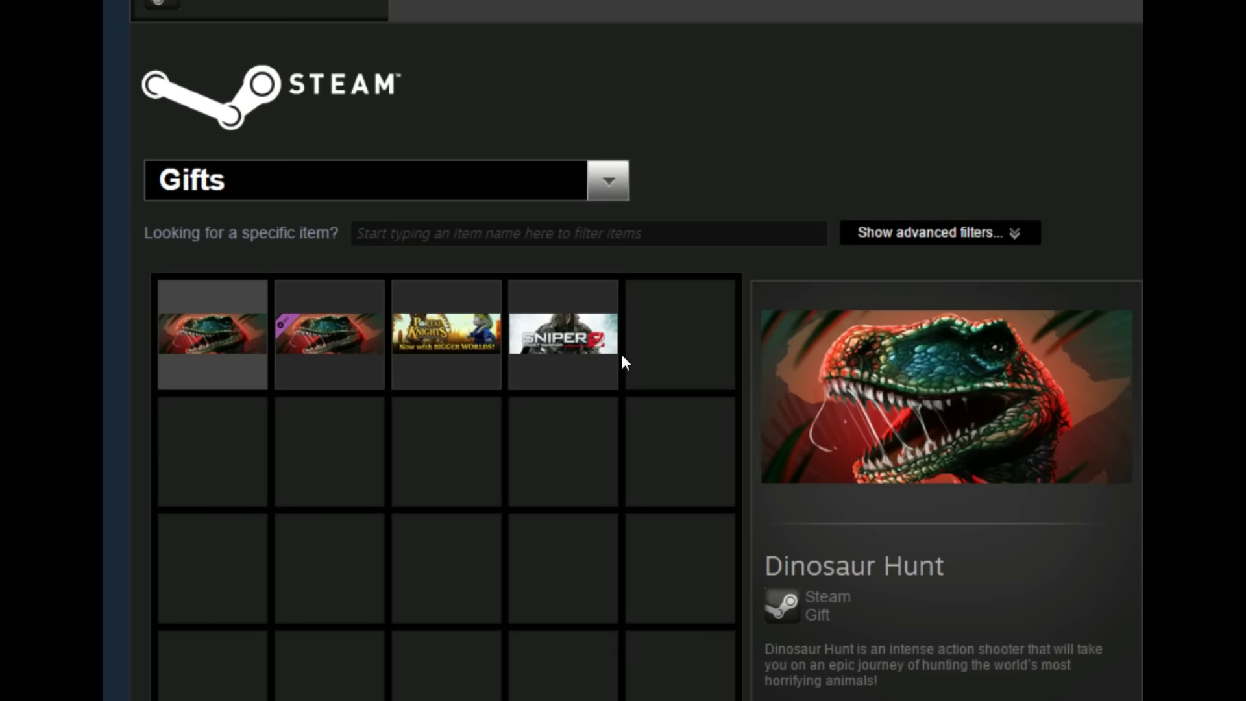
{"action": "scroll", "coordinate": [562, 348], "scroll_direction": "down", "scroll_amount": 2}
{"action": "scroll", "coordinate": [548, 348], "scroll_direction": "up", "scroll_amount": 3}
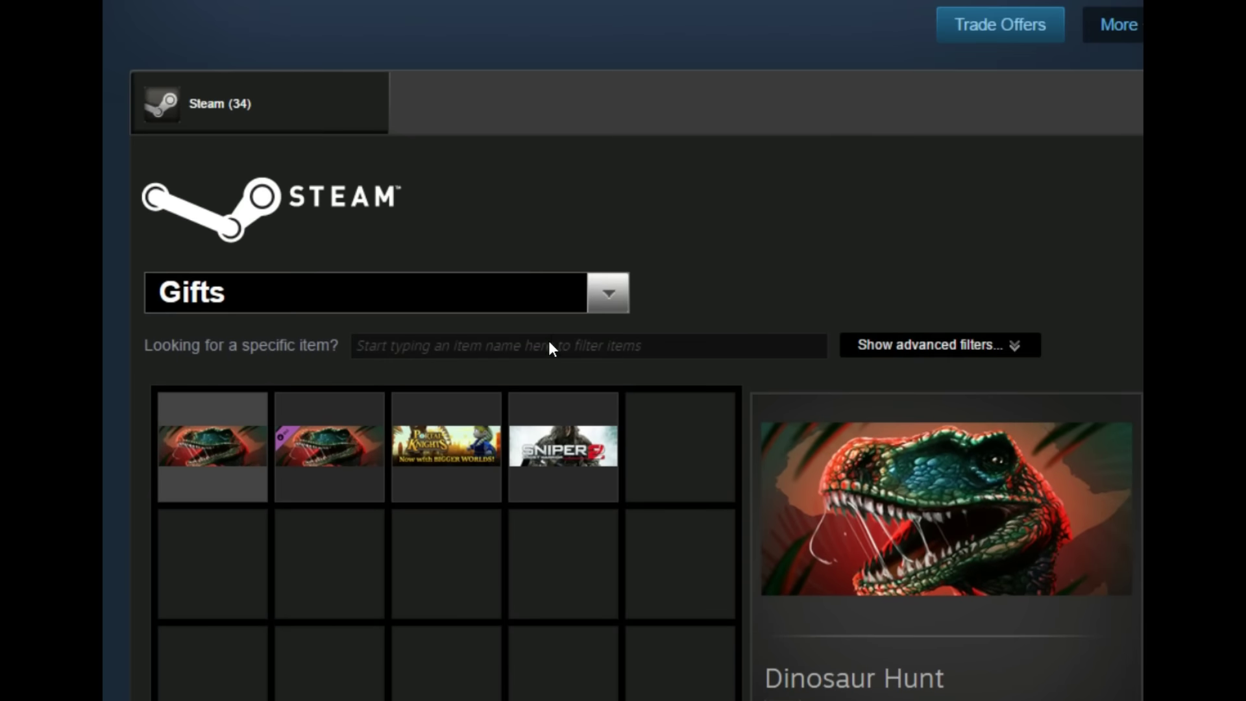
- Show the Portal Knights gift details from the Gifts grid
{"action": "left_click", "coordinate": [445, 448]}
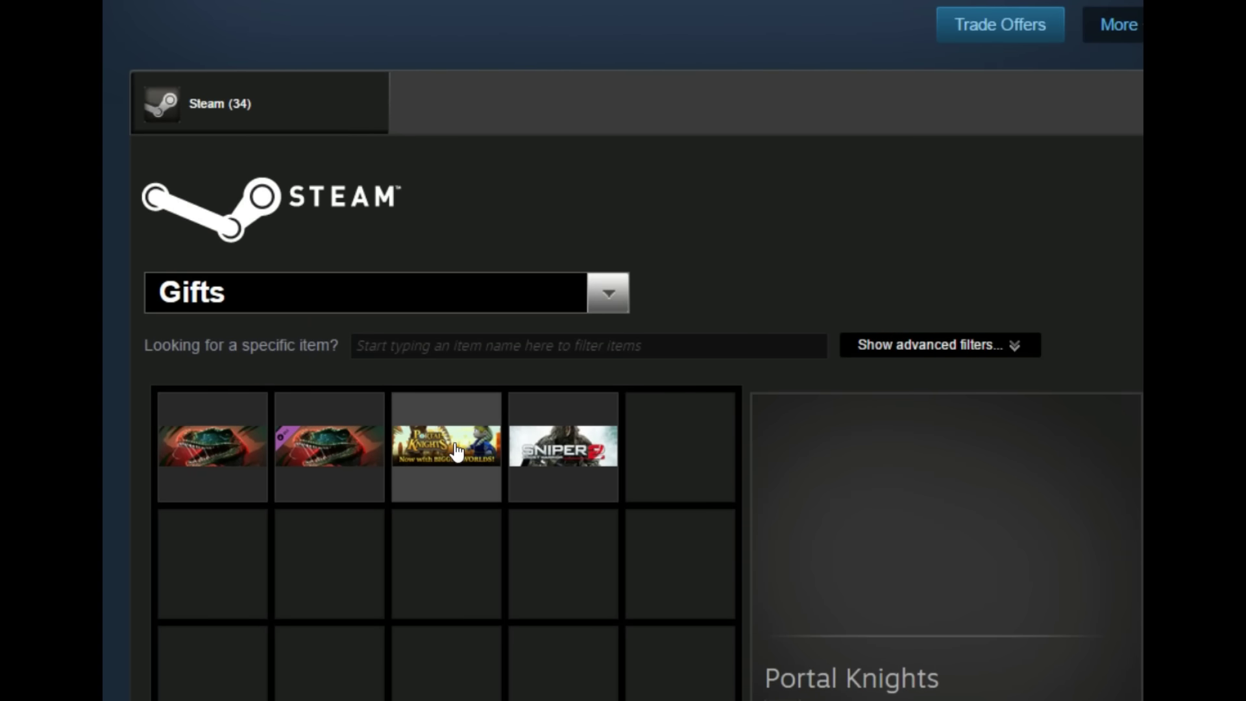
{"action": "scroll", "coordinate": [837, 338], "scroll_direction": "down", "scroll_amount": 2}
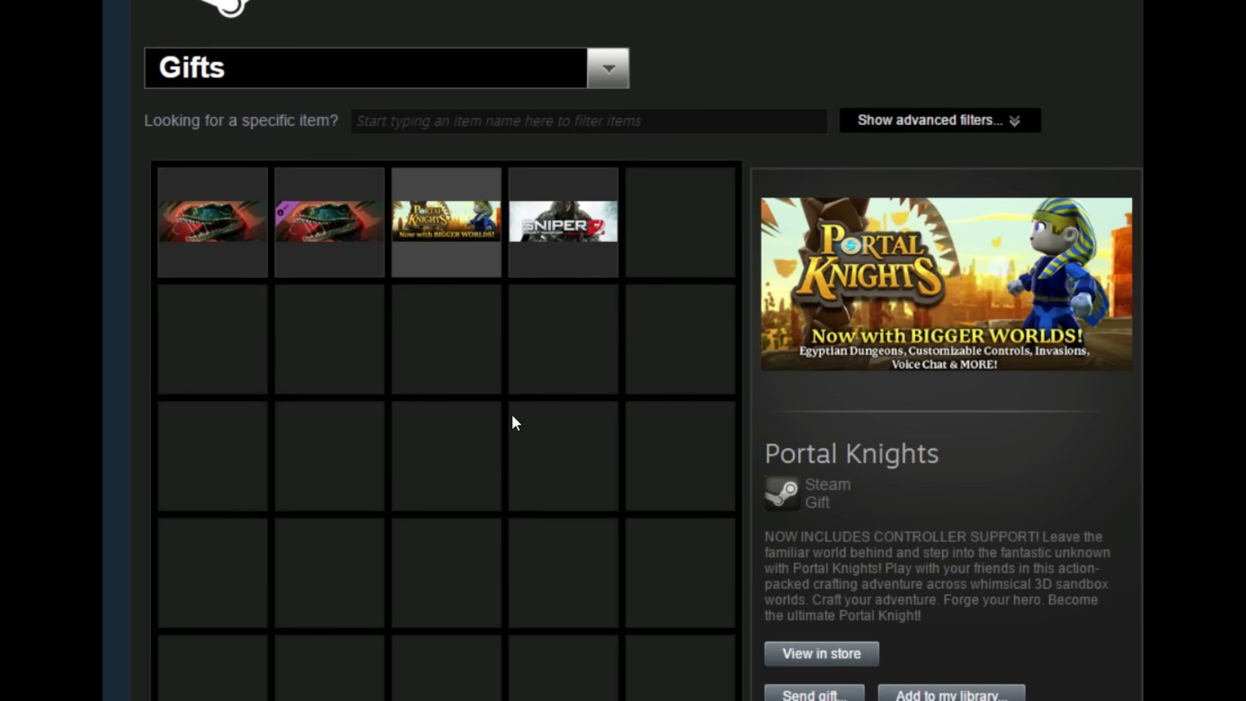
{"action": "scroll", "coordinate": [513, 422], "scroll_direction": "up", "scroll_amount": 2}
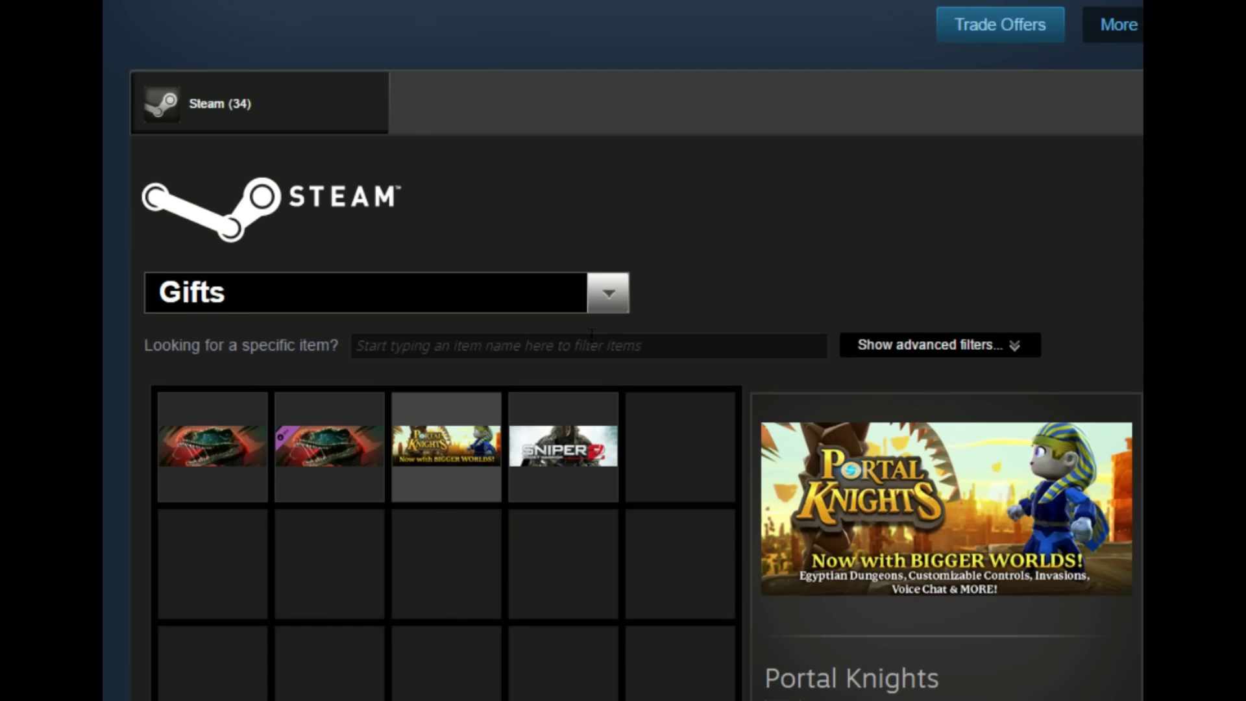
{"action": "scroll", "coordinate": [592, 334], "scroll_direction": "down", "scroll_amount": 1}
{"action": "scroll", "coordinate": [561, 342], "scroll_direction": "up", "scroll_amount": 1}
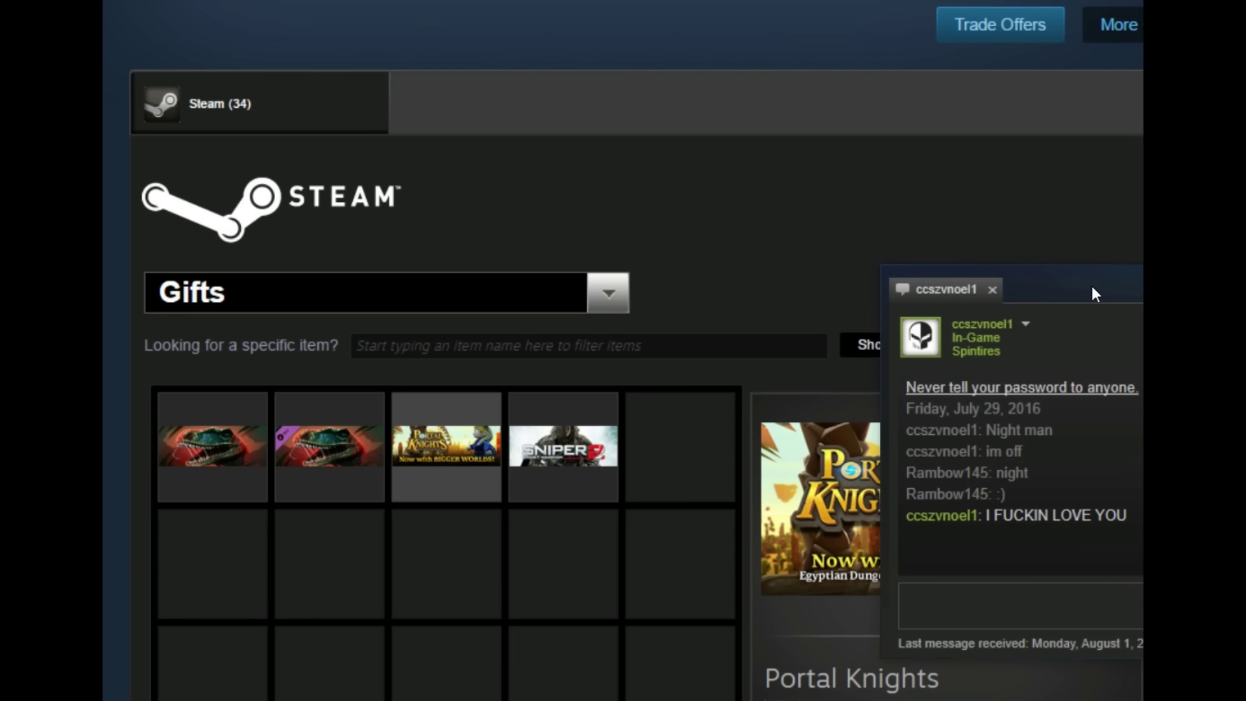
- Move the winner's chat to the screen centre and reply 'lol'
{"action": "left_click_drag", "start_coordinate": [1139, 278], "coordinate": [657, 253]}
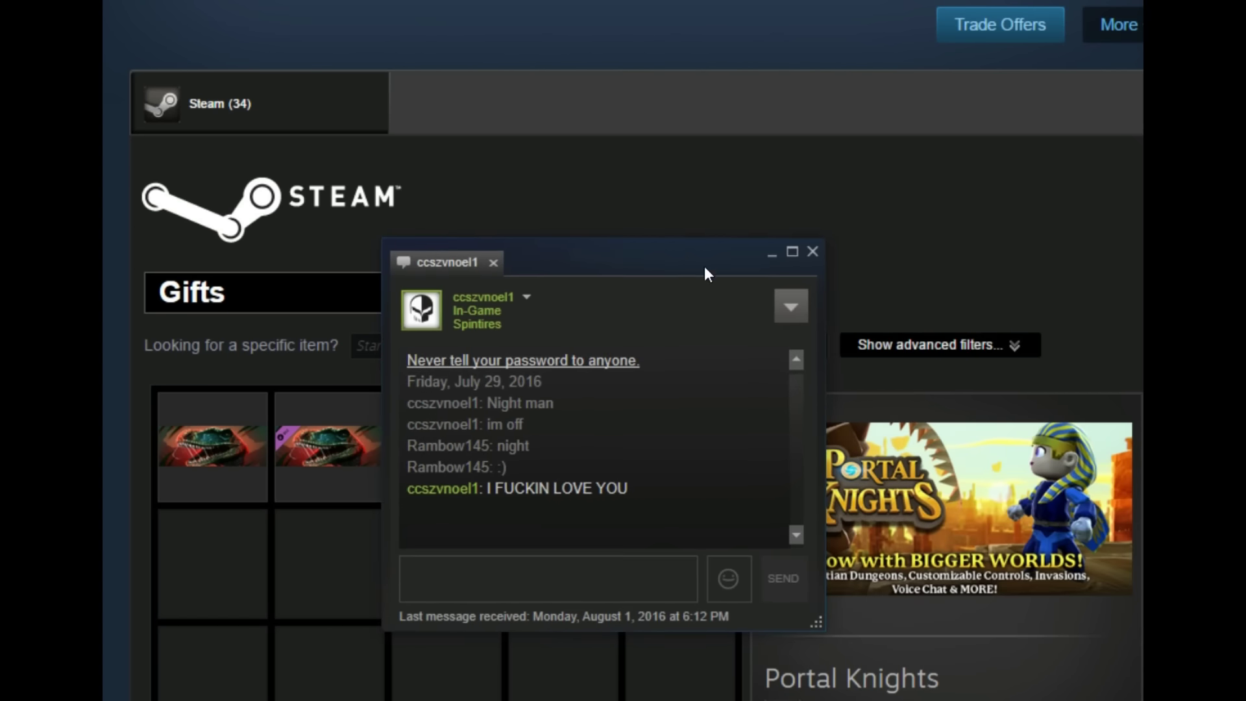
{"action": "left_click", "coordinate": [492, 583]}
{"action": "type", "text": "lol"}
{"action": "key", "text": "Return"}
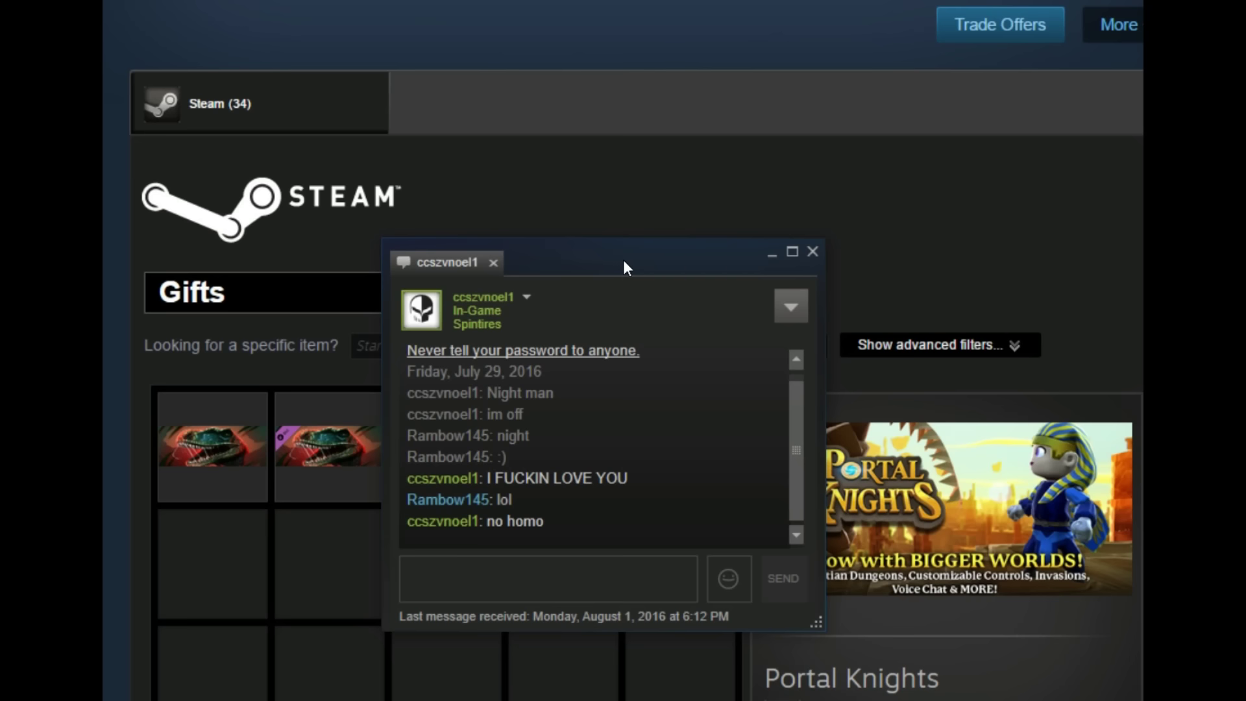
{"action": "left_click_drag", "start_coordinate": [624, 259], "coordinate": [627, 259]}
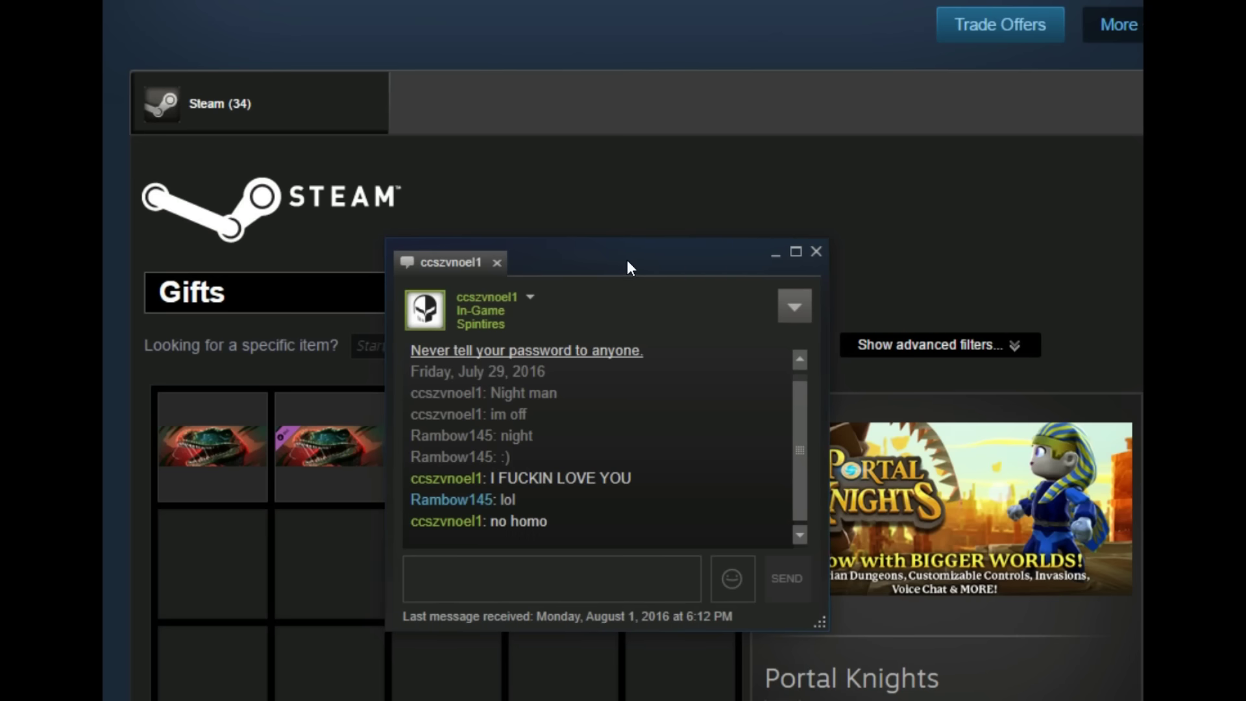
{"action": "left_click", "coordinate": [771, 259]}
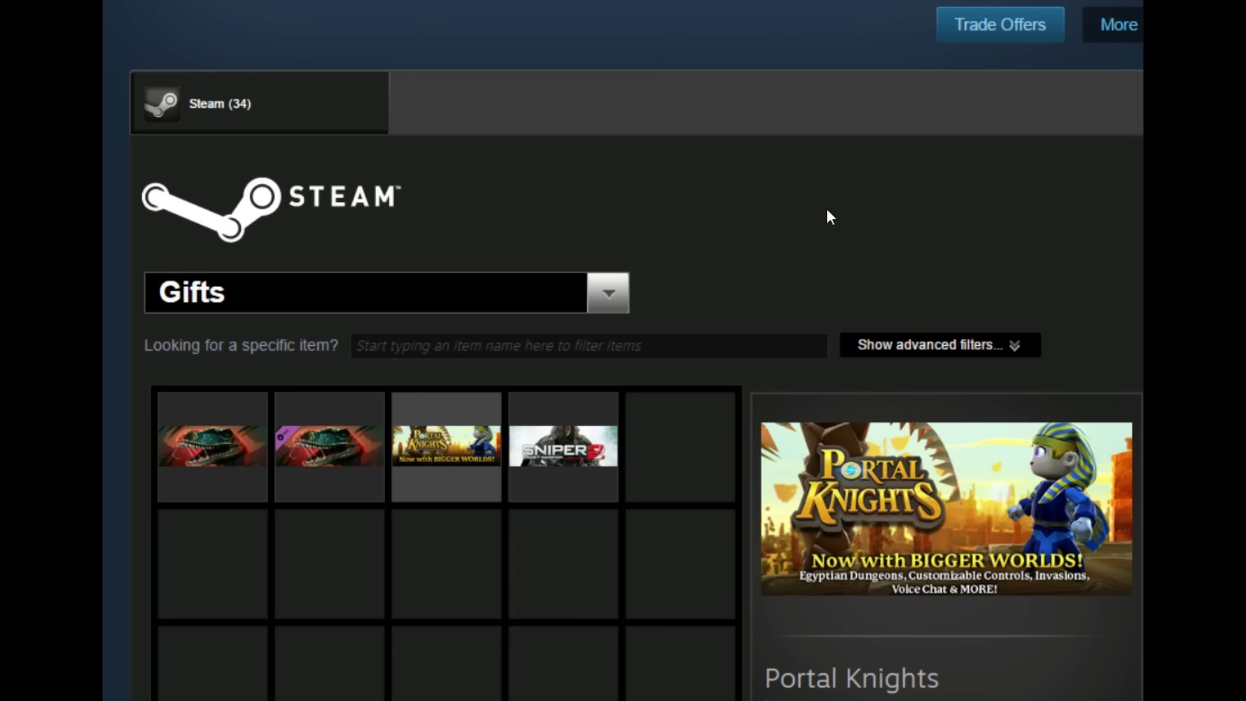
{"action": "scroll", "coordinate": [623, 351], "scroll_direction": "down", "scroll_amount": 3}
{"action": "scroll", "coordinate": [623, 350], "scroll_direction": "up", "scroll_amount": 4}
{"action": "scroll", "coordinate": [623, 350], "scroll_direction": "down", "scroll_amount": 2}
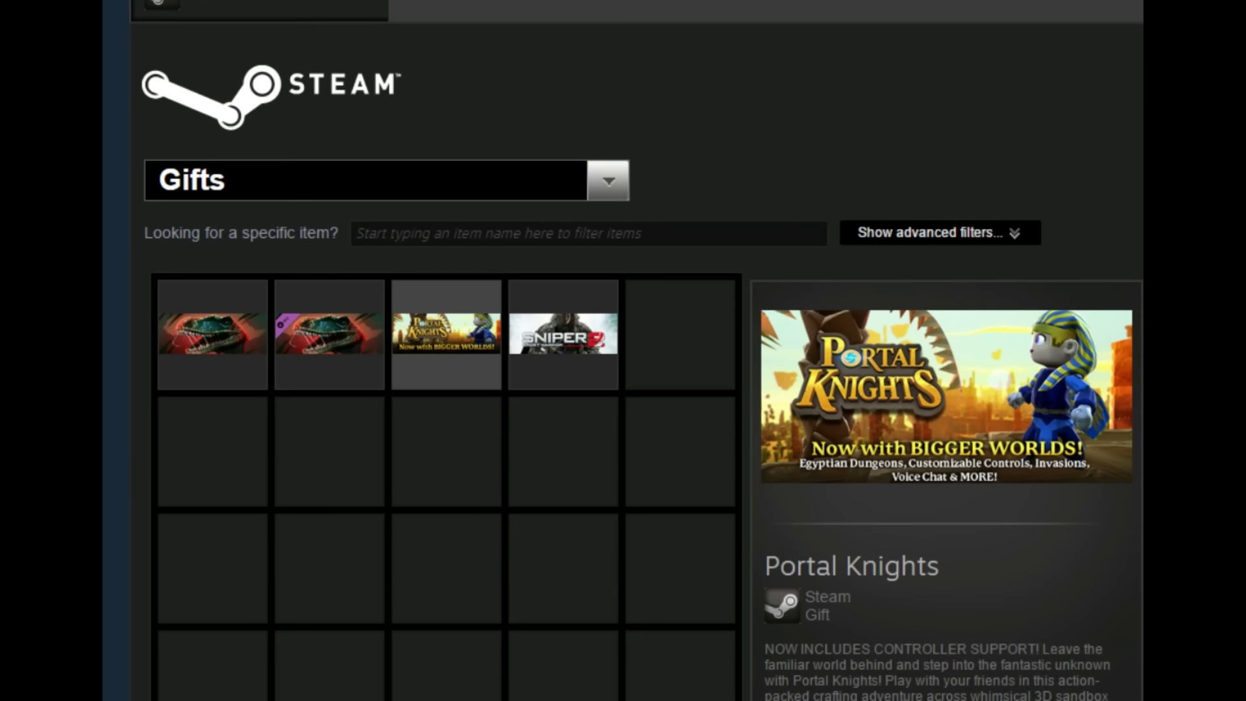
{"action": "scroll", "coordinate": [623, 351], "scroll_direction": "down", "scroll_amount": 2}
{"action": "scroll", "coordinate": [623, 351], "scroll_direction": "up", "scroll_amount": 2}
{"action": "scroll", "coordinate": [623, 350], "scroll_direction": "up", "scroll_amount": 1}
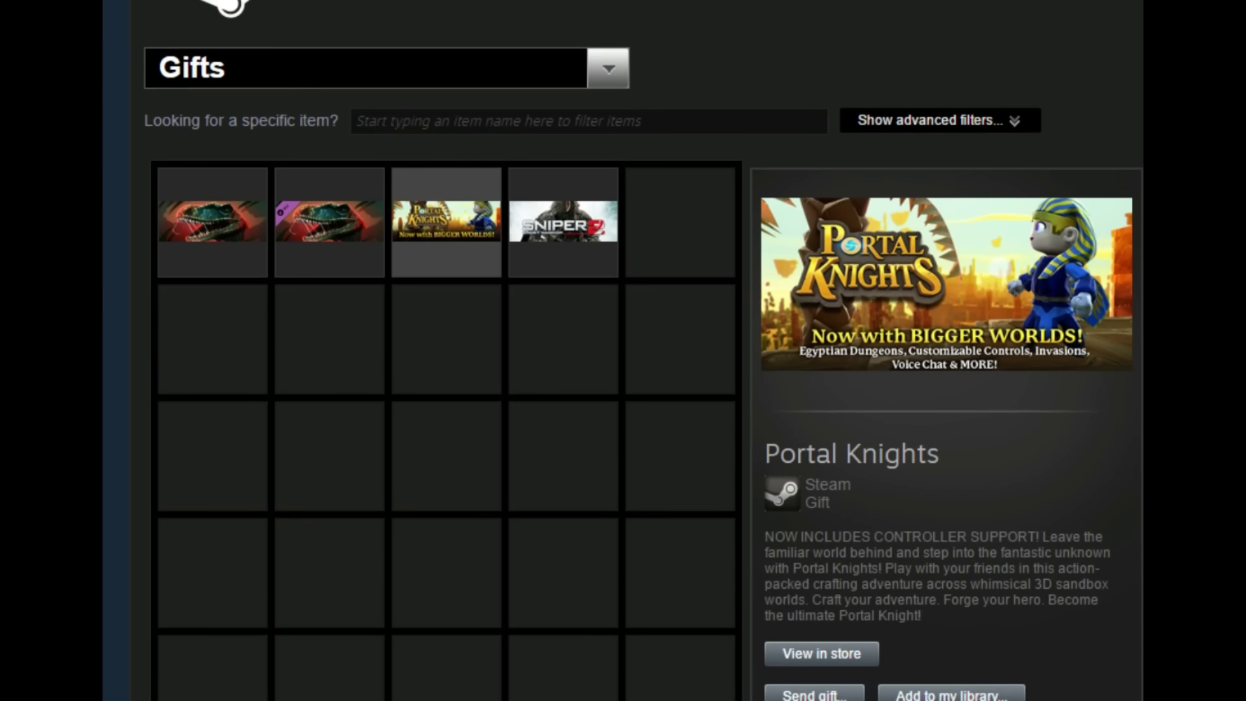